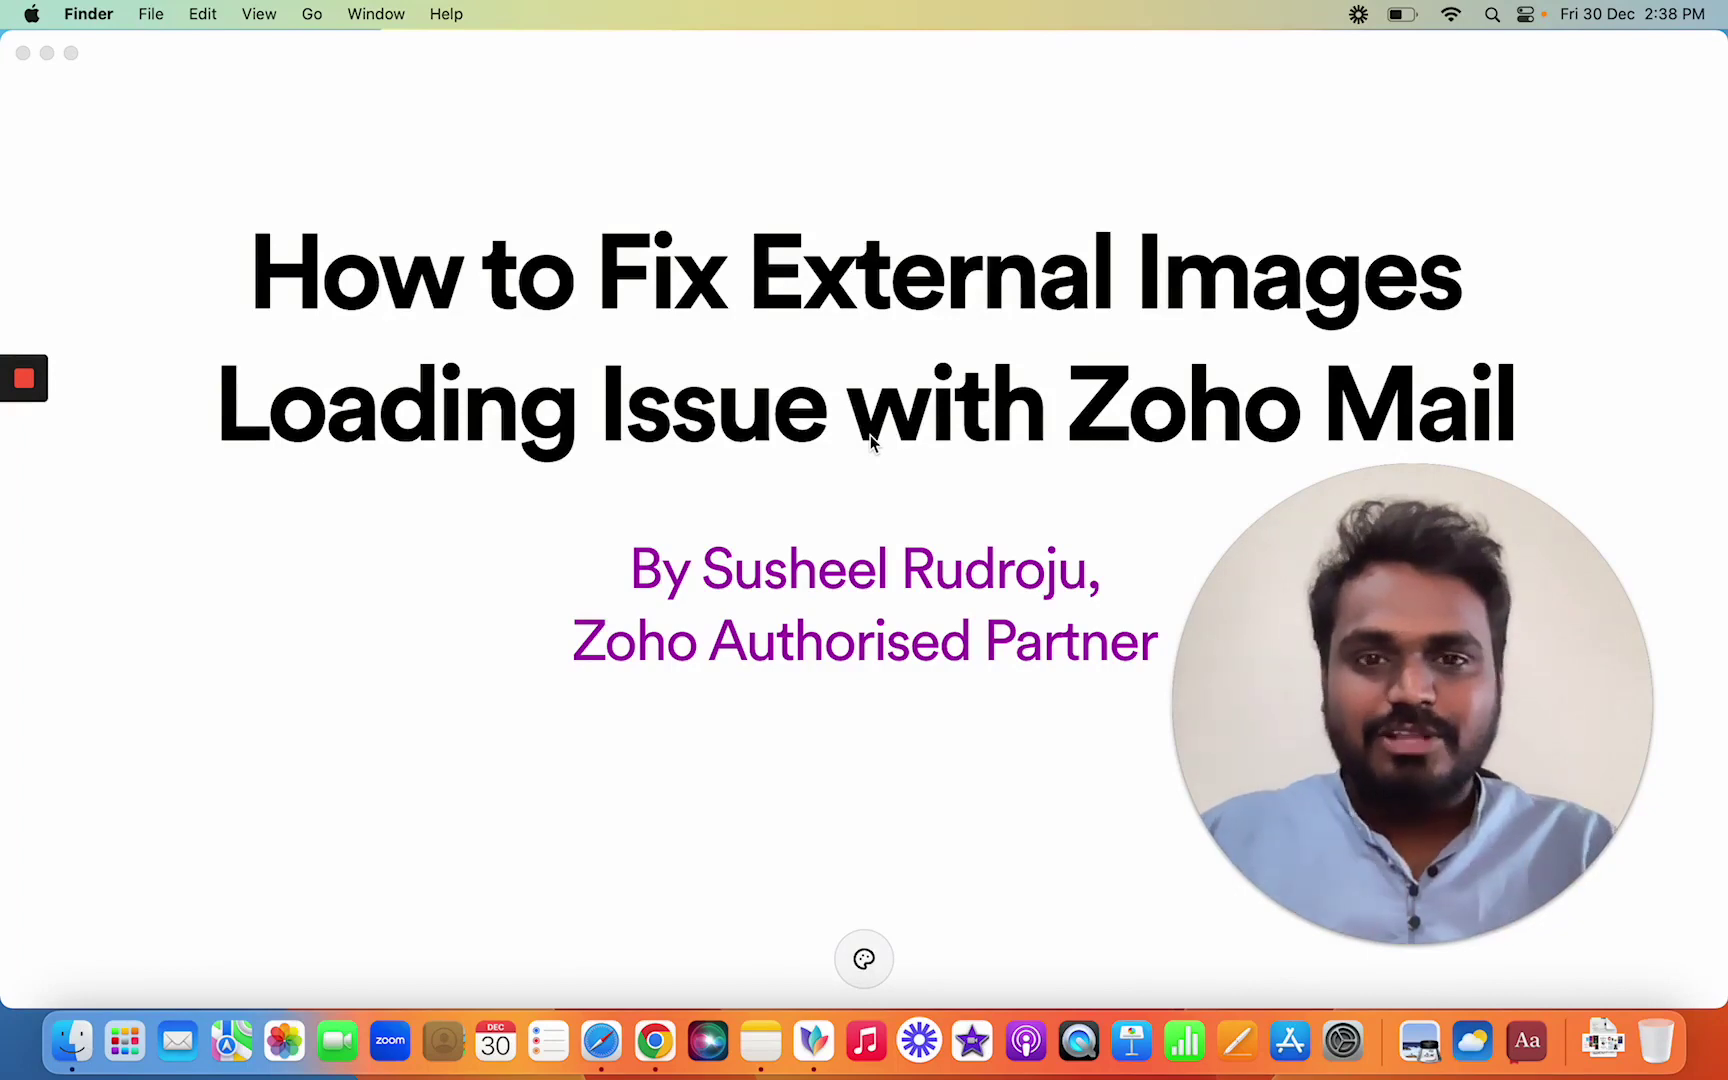
- Bring up the Zoho Mail inbox in Chrome, with the welcome email open
{"action": "left_click", "coordinate": [654, 1042]}
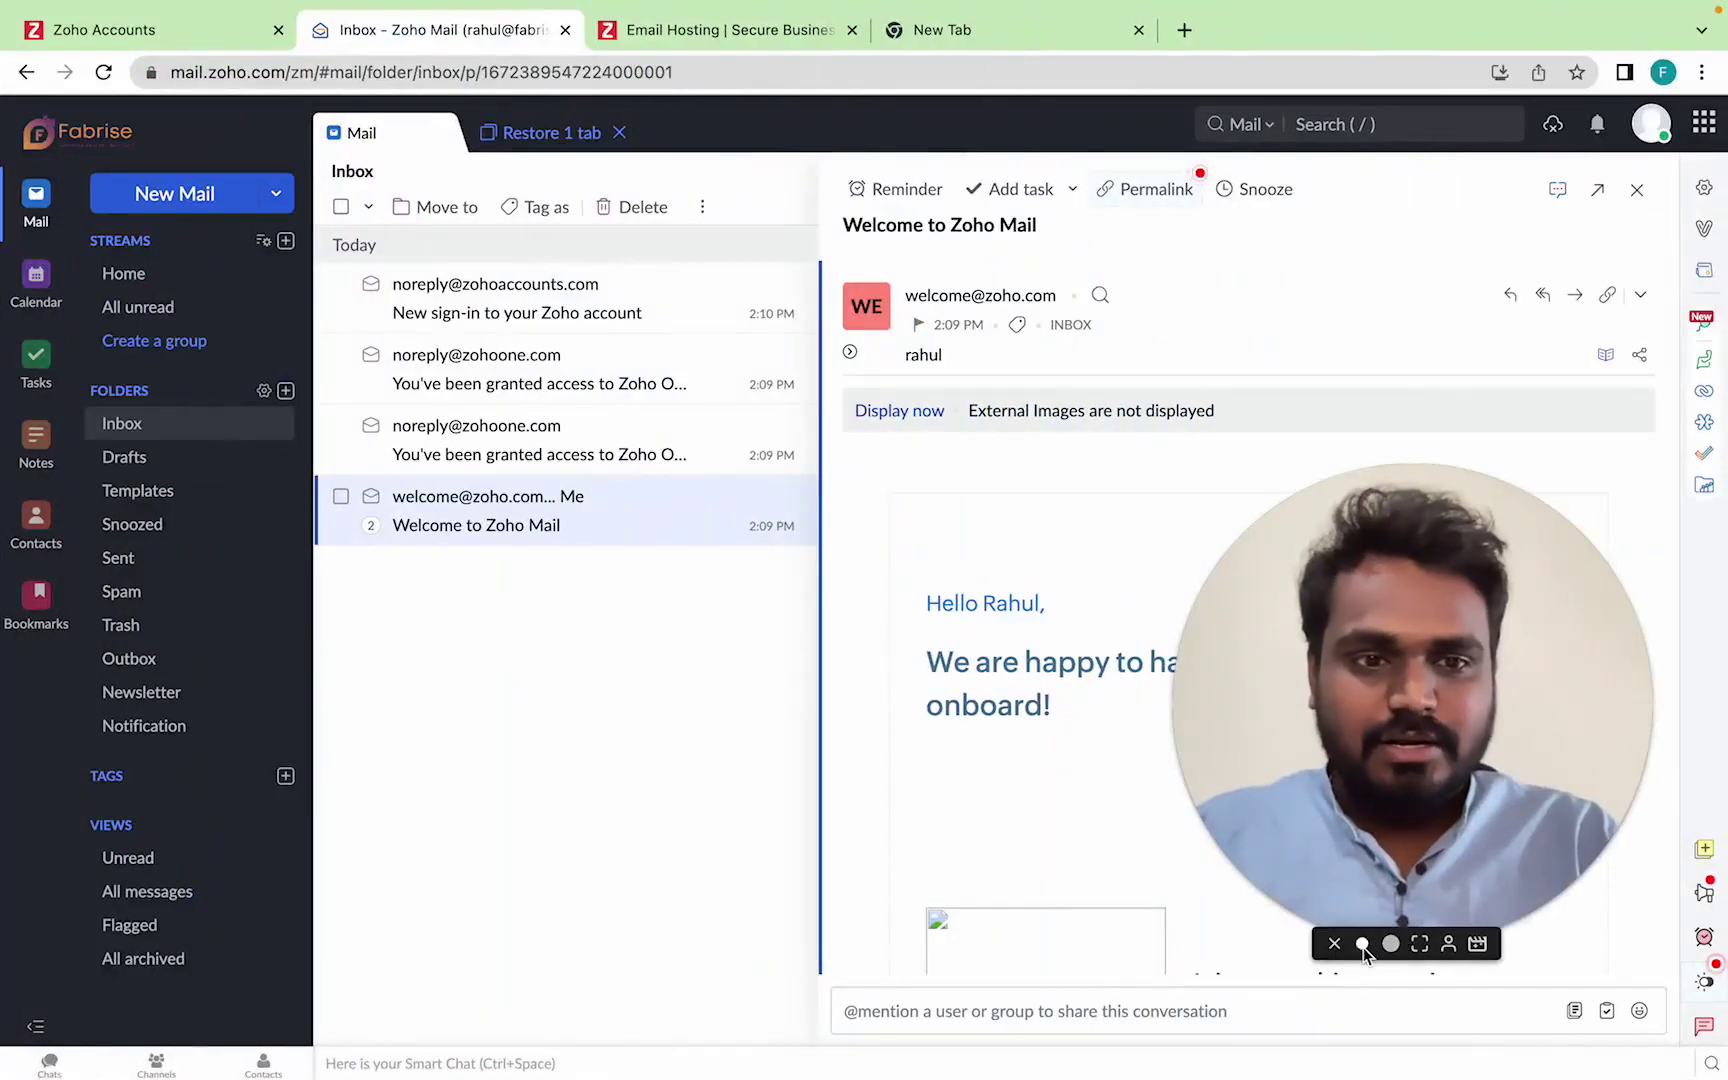
- Read the welcome email, glance at the Zoho One access email, then return to the welcome email
{"action": "left_click", "coordinate": [1362, 943]}
{"action": "scroll", "coordinate": [977, 782], "scroll_direction": "down", "scroll_amount": 5}
{"action": "scroll", "coordinate": [1033, 765], "scroll_direction": "down", "scroll_amount": 5}
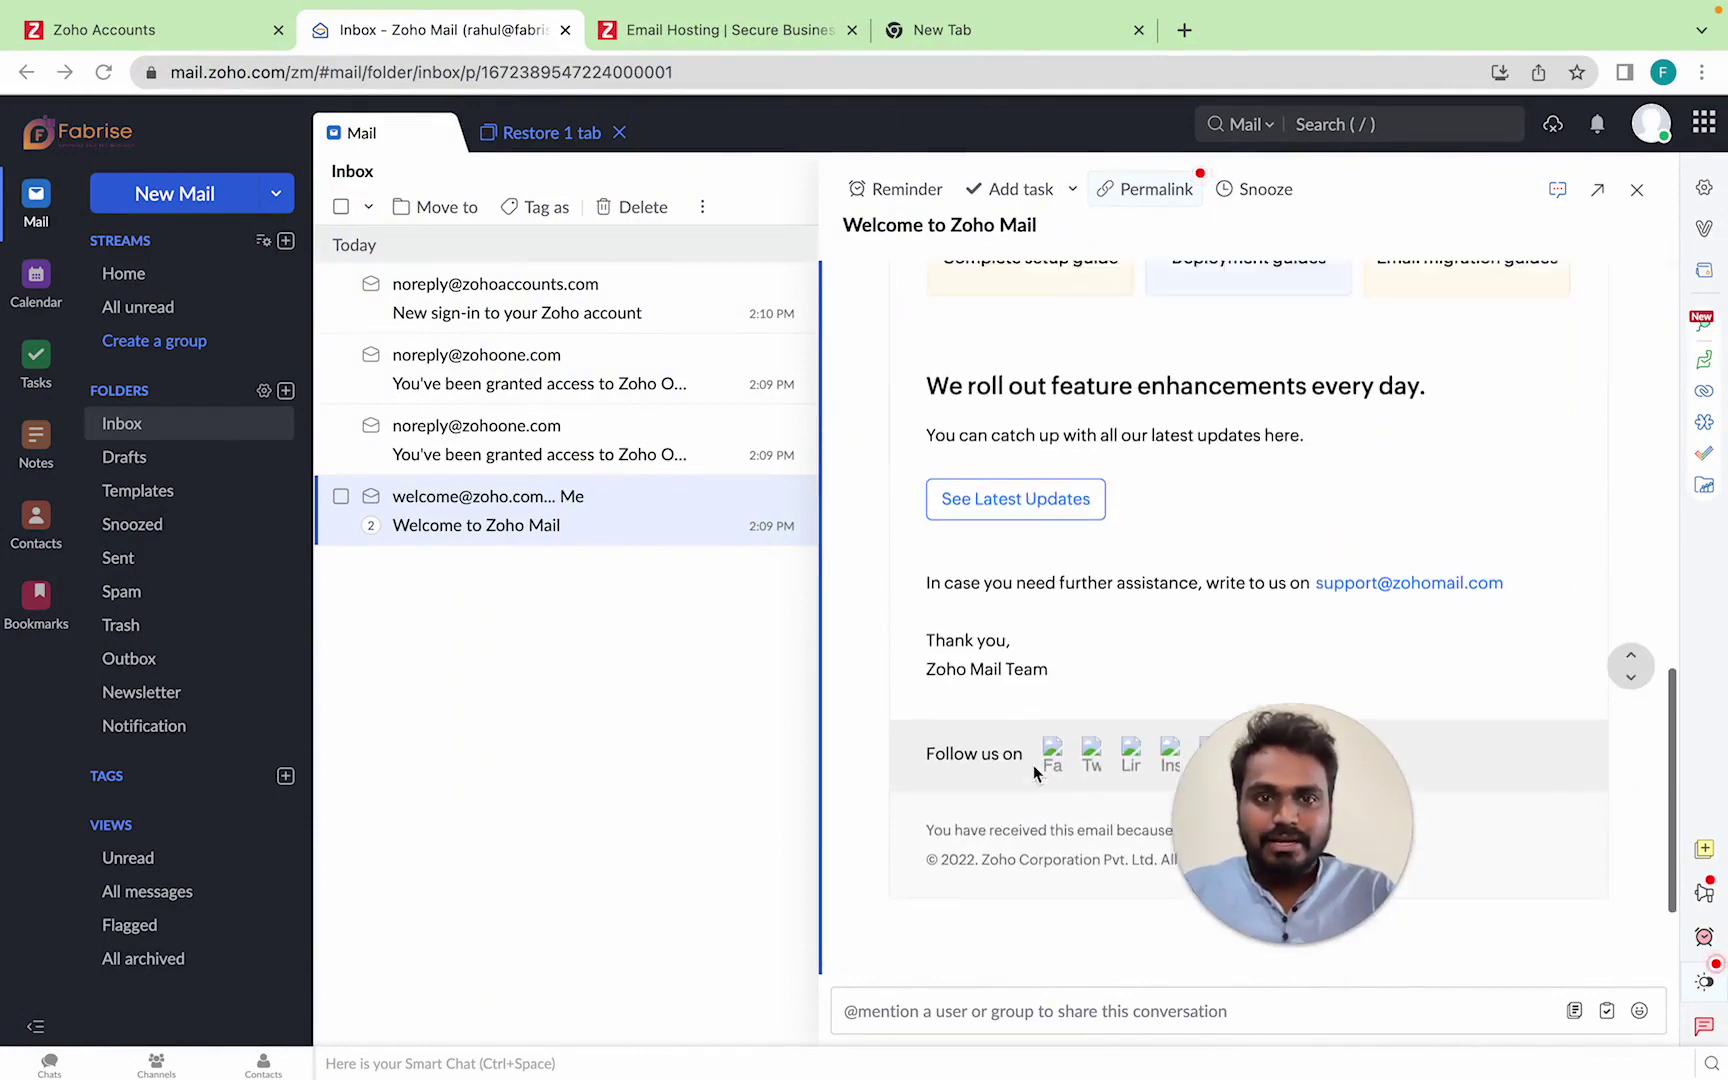
{"action": "scroll", "coordinate": [1034, 766], "scroll_direction": "up", "scroll_amount": 5}
{"action": "scroll", "coordinate": [1033, 766], "scroll_direction": "up", "scroll_amount": 2}
{"action": "scroll", "coordinate": [1100, 618], "scroll_direction": "up", "scroll_amount": 2}
{"action": "scroll", "coordinate": [1100, 617], "scroll_direction": "up", "scroll_amount": 4}
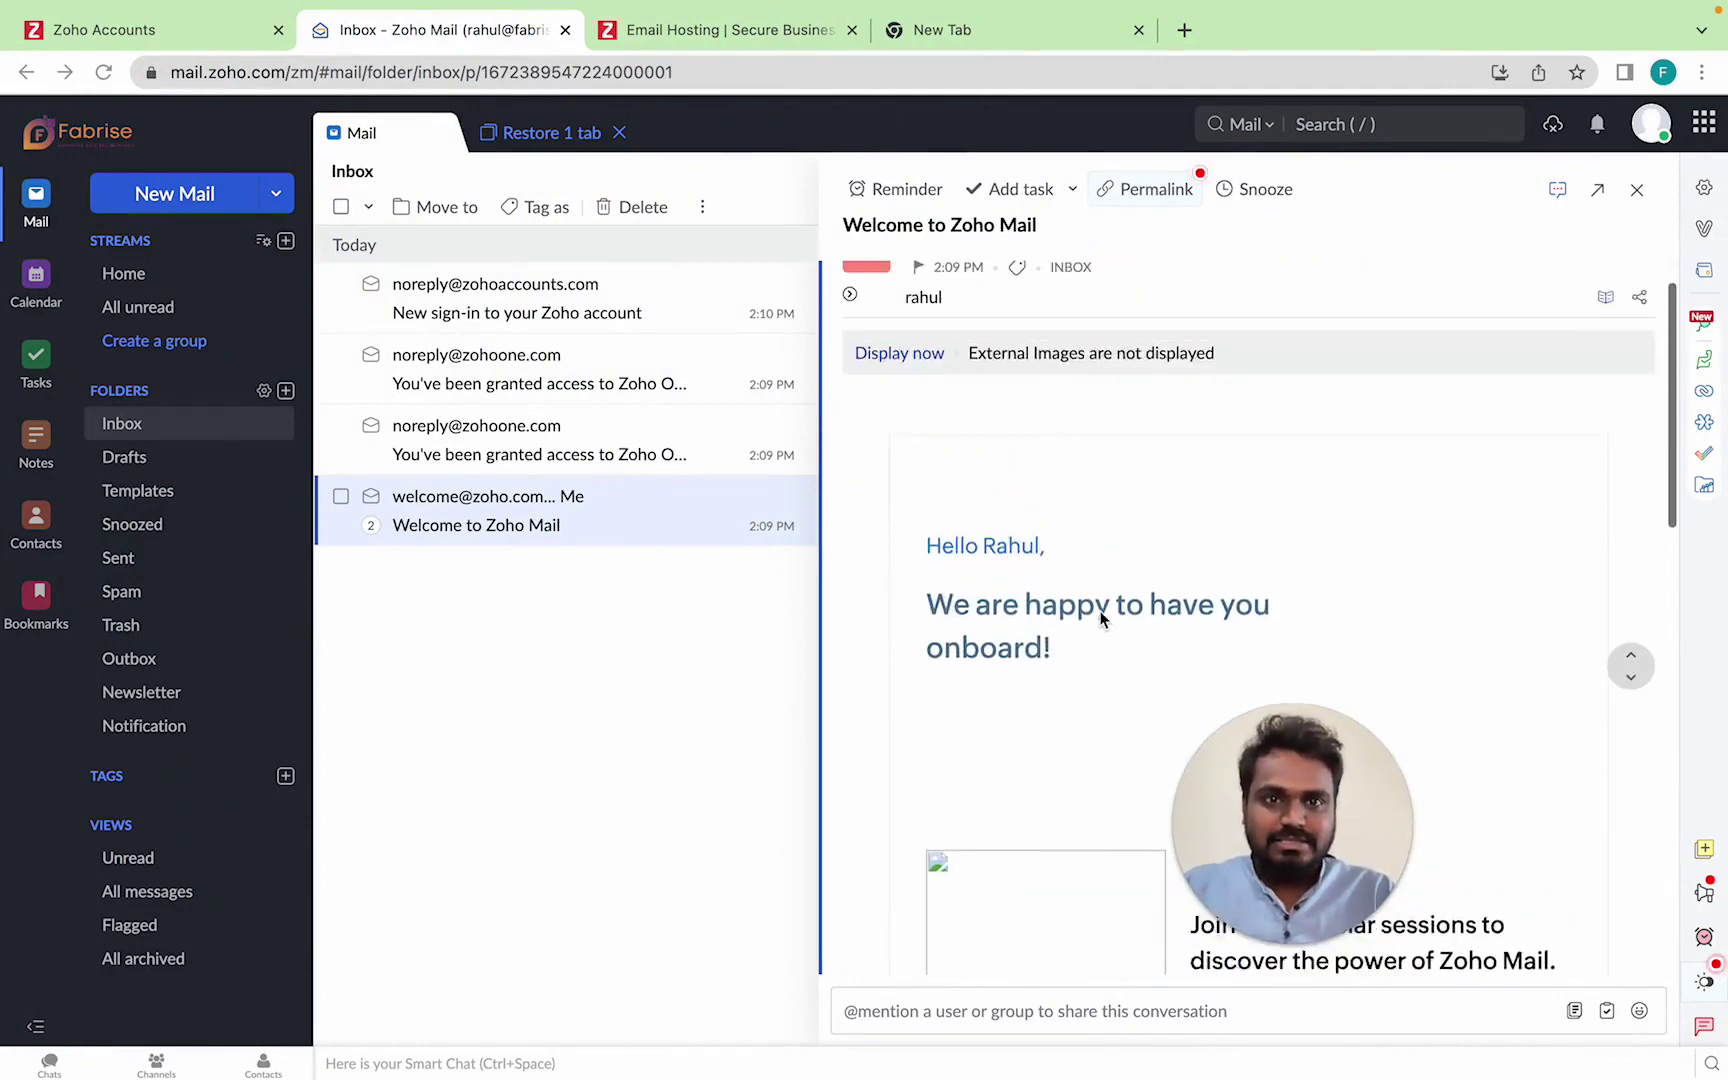
{"action": "scroll", "coordinate": [1100, 617], "scroll_direction": "up", "scroll_amount": 1}
{"action": "scroll", "coordinate": [1040, 629], "scroll_direction": "down", "scroll_amount": 5}
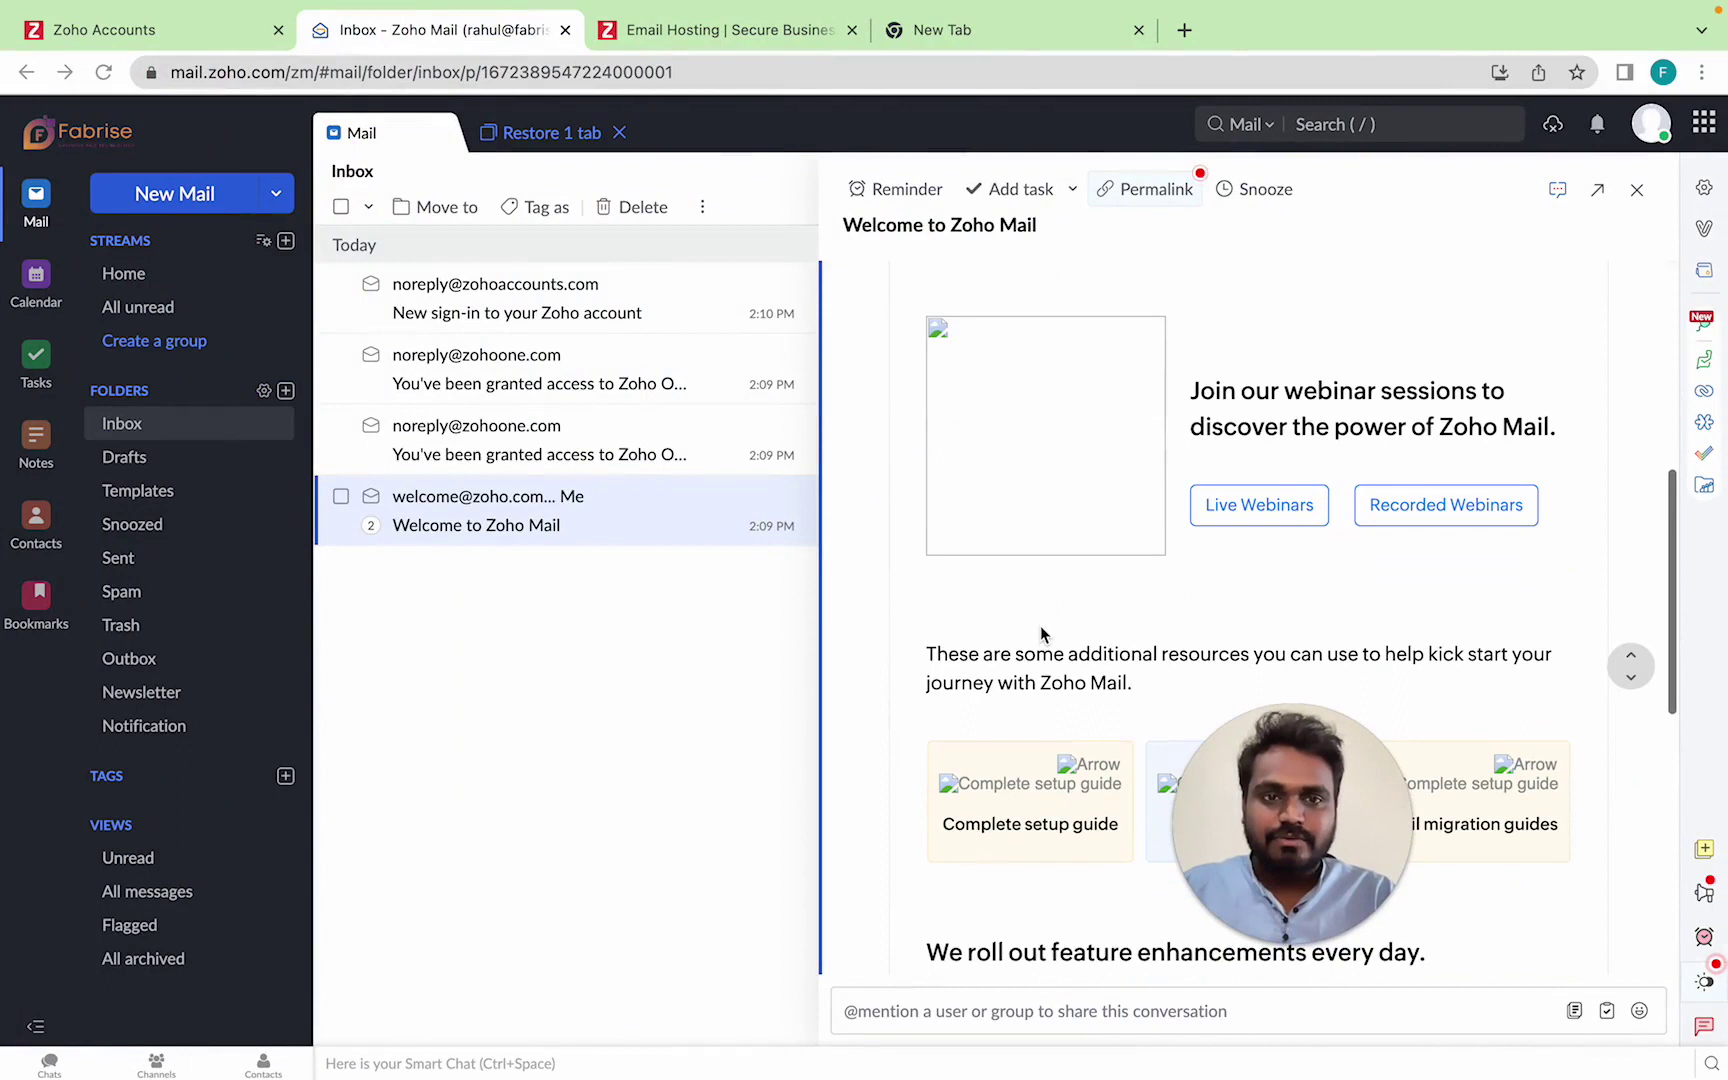
{"action": "scroll", "coordinate": [1040, 631], "scroll_direction": "up", "scroll_amount": 1}
{"action": "scroll", "coordinate": [1039, 633], "scroll_direction": "up", "scroll_amount": 3}
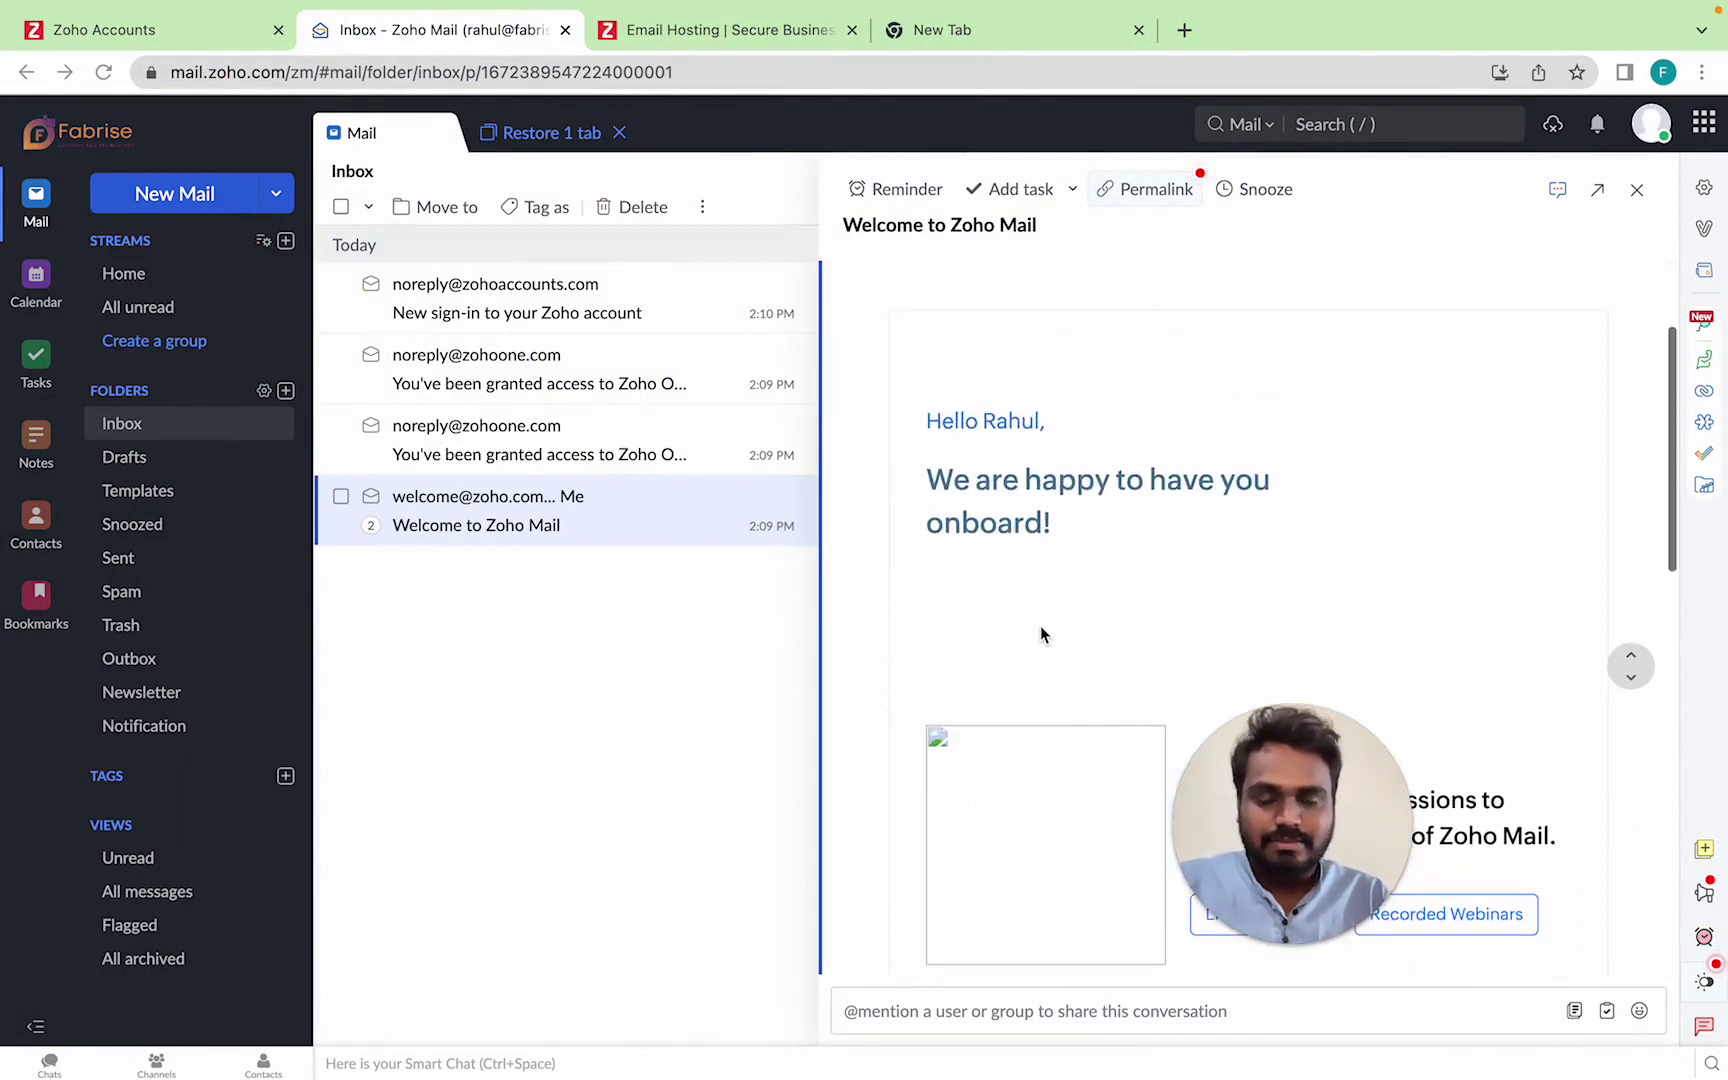
{"action": "scroll", "coordinate": [1040, 631], "scroll_direction": "up", "scroll_amount": 2}
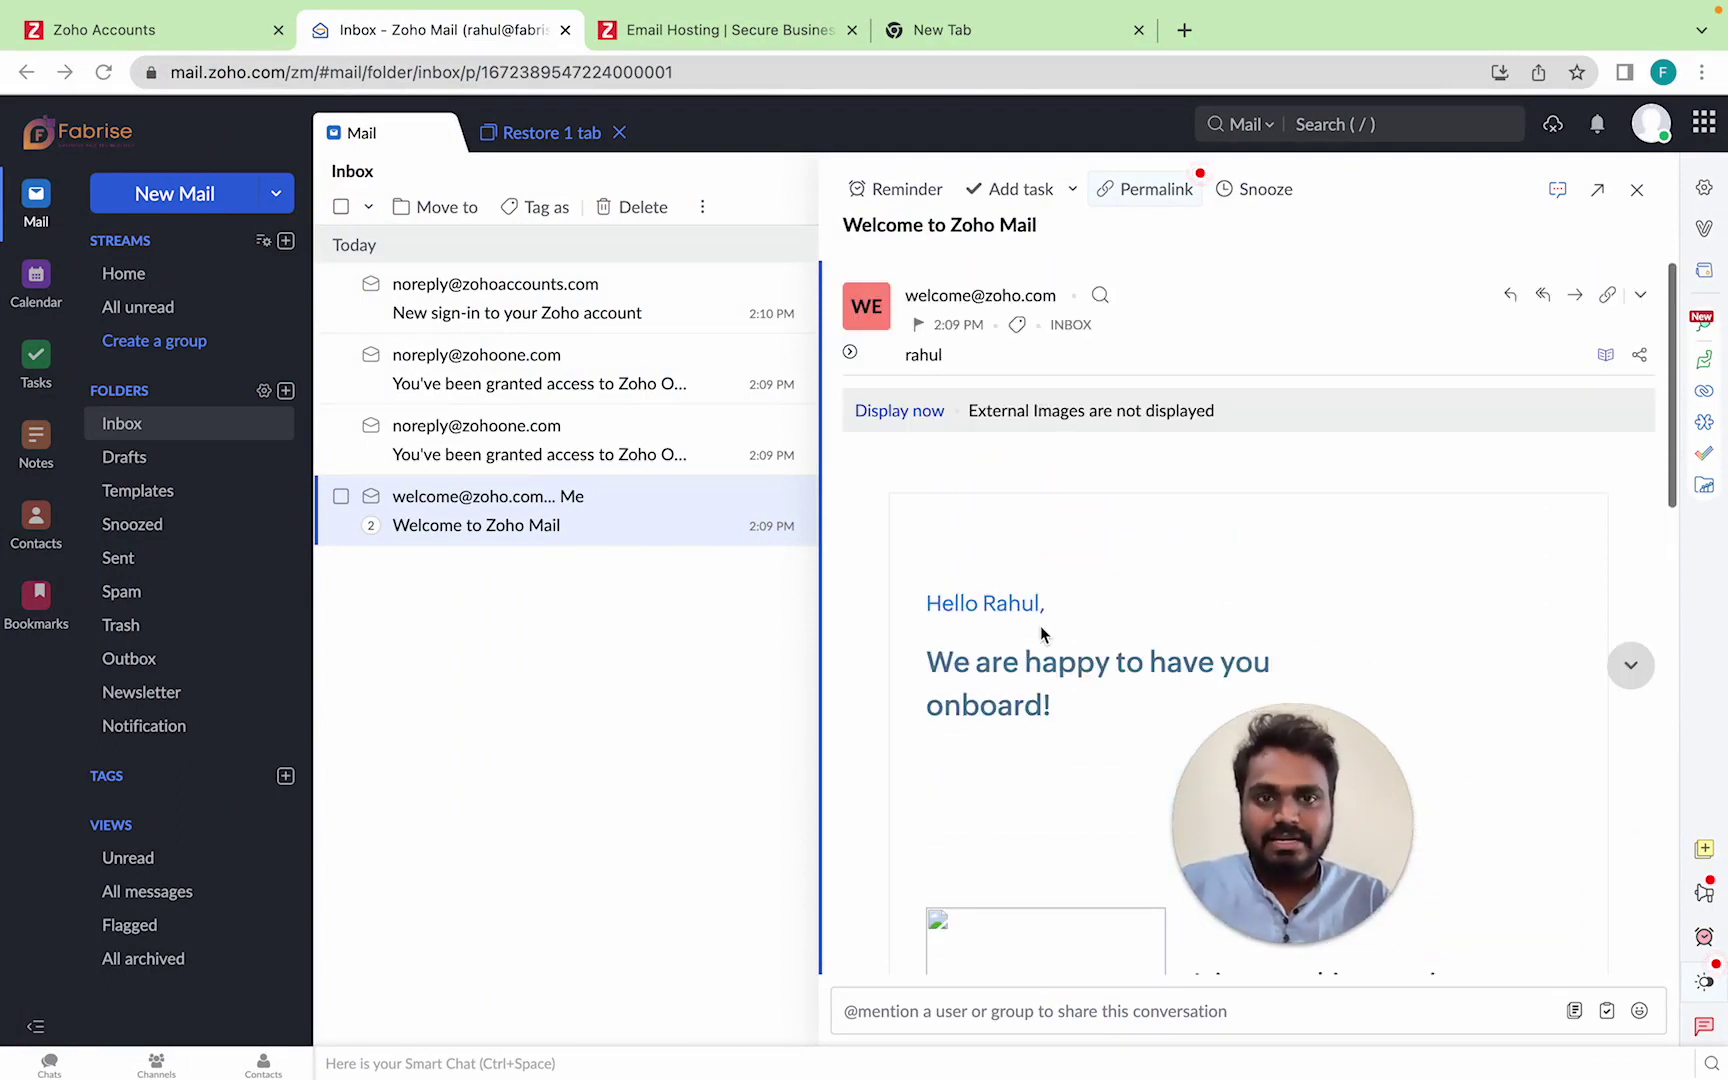
{"action": "left_click", "coordinate": [566, 409]}
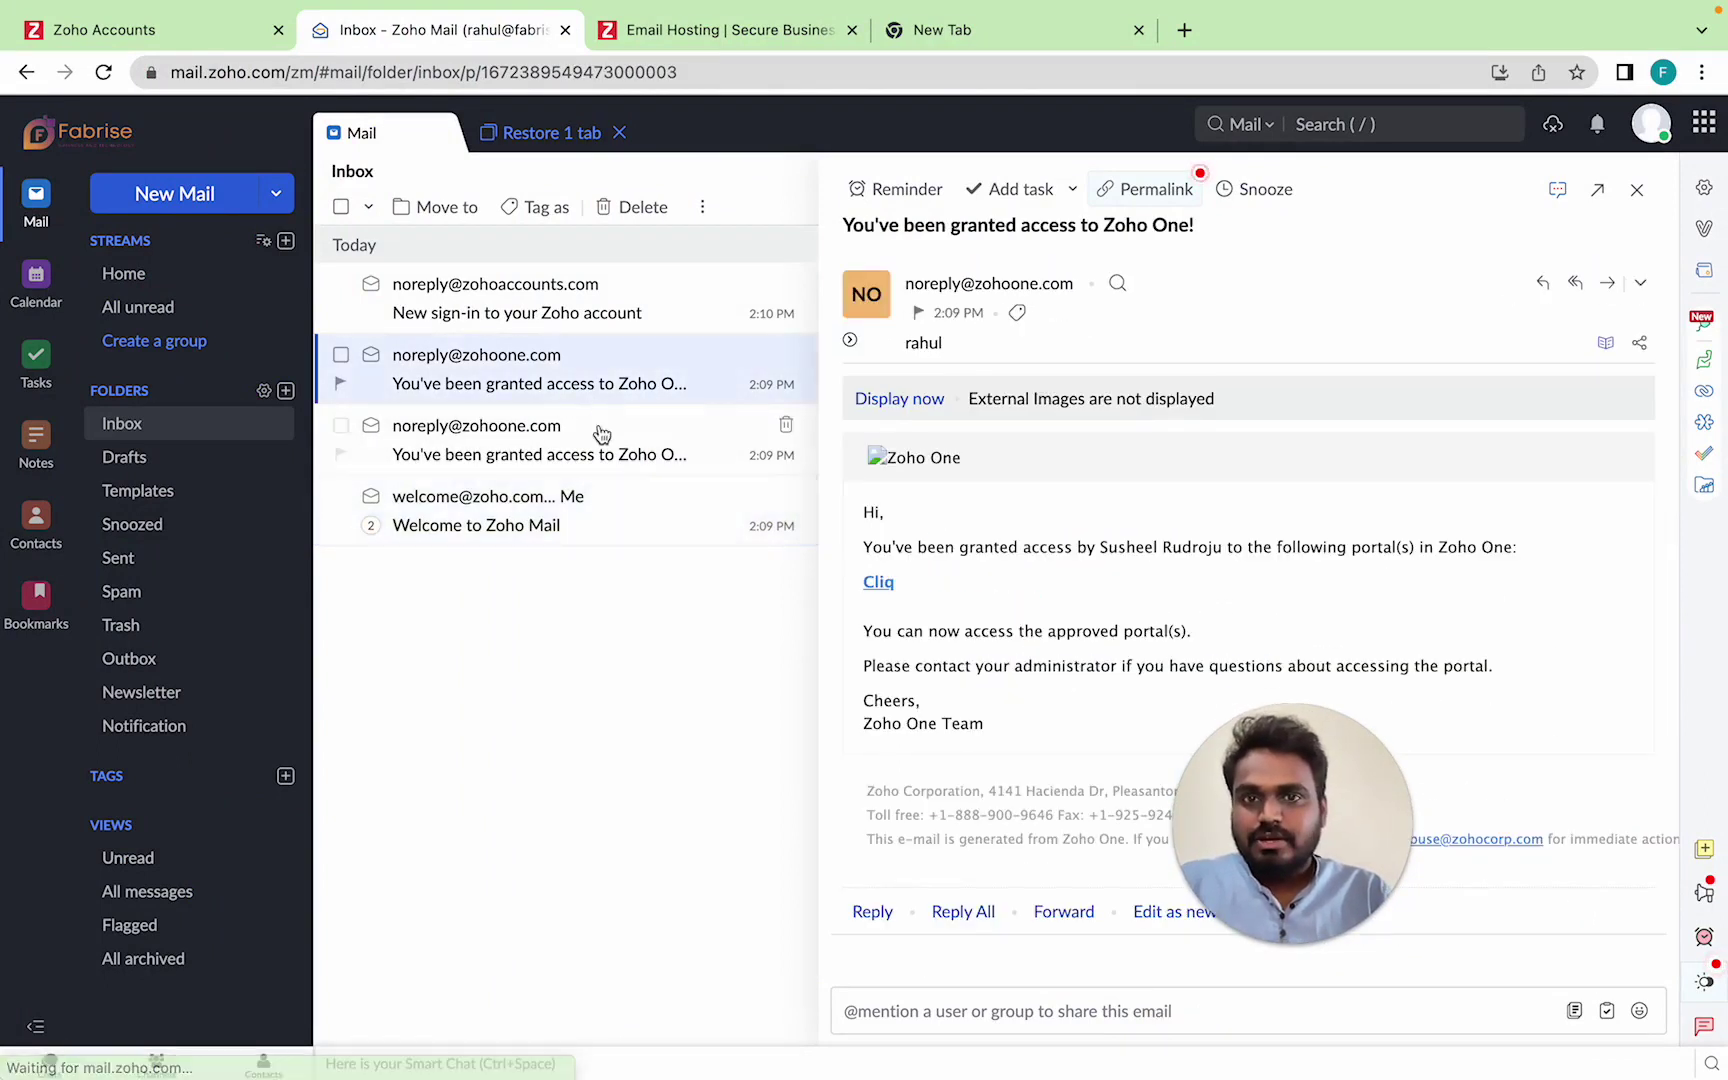
{"action": "left_click", "coordinate": [473, 535]}
{"action": "scroll", "coordinate": [991, 737], "scroll_direction": "down", "scroll_amount": 3}
{"action": "scroll", "coordinate": [992, 741], "scroll_direction": "down", "scroll_amount": 4}
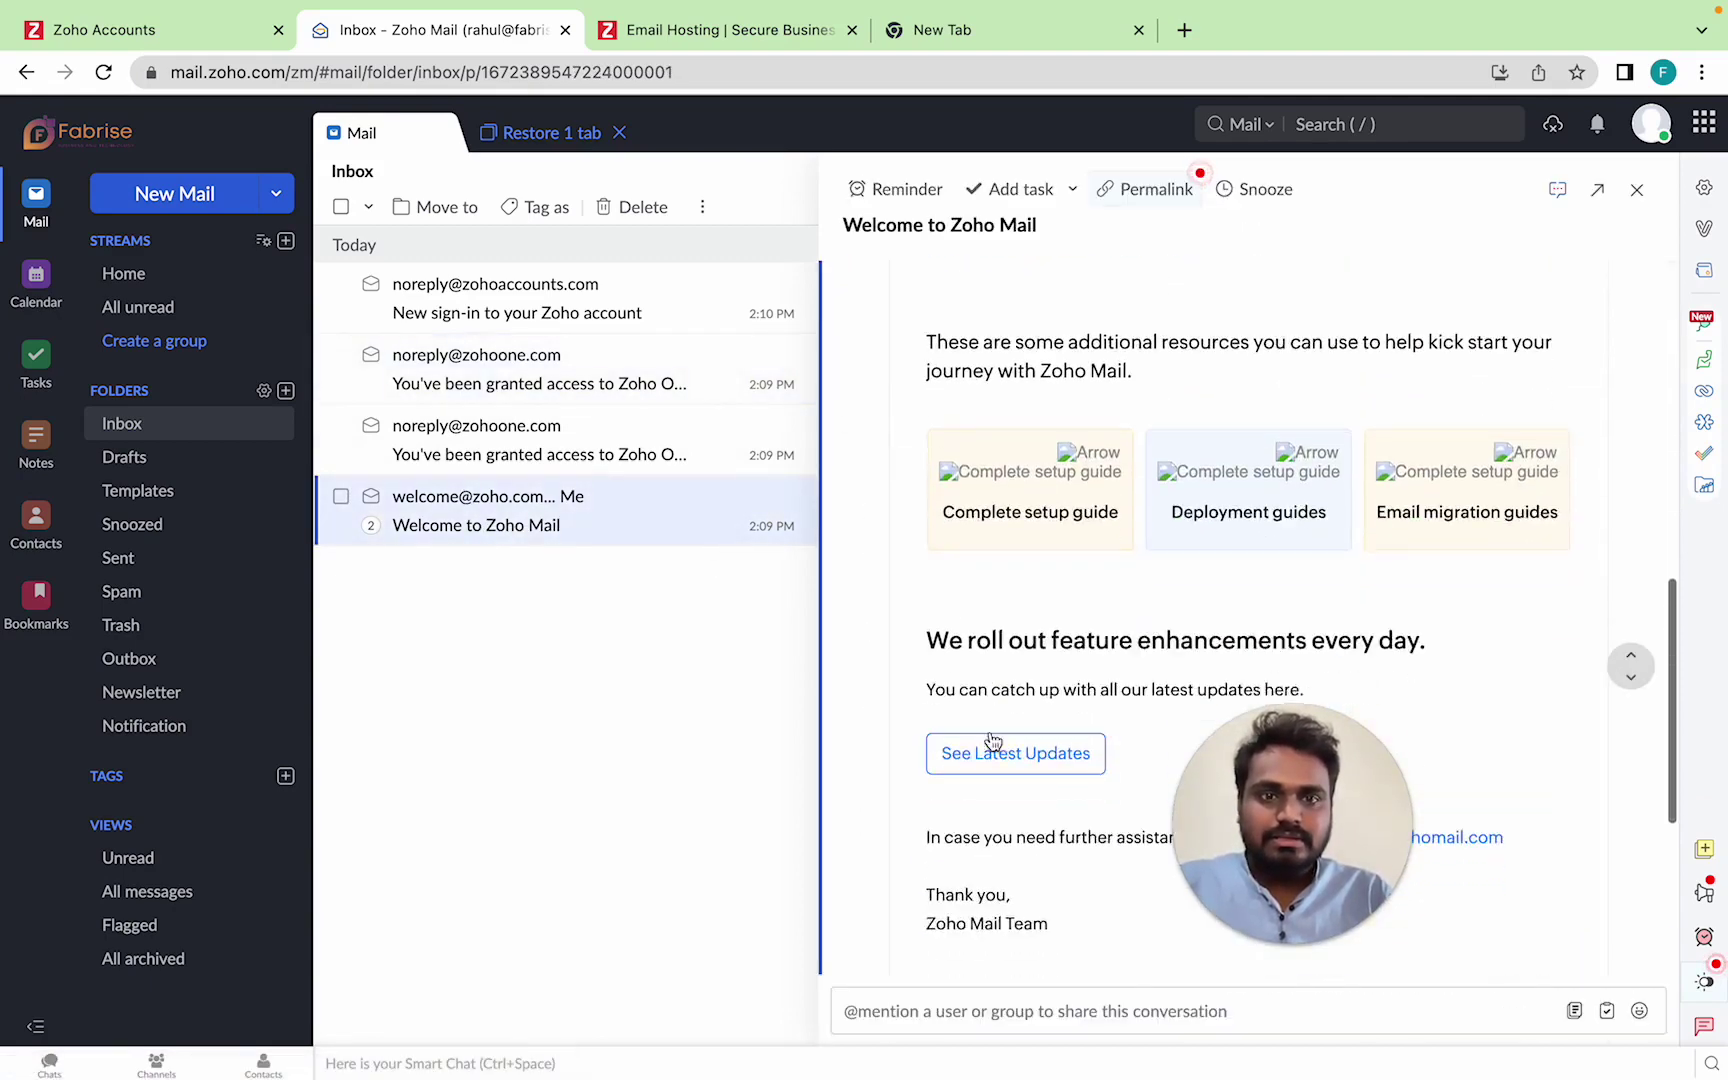
{"action": "scroll", "coordinate": [1040, 667], "scroll_direction": "up", "scroll_amount": 5}
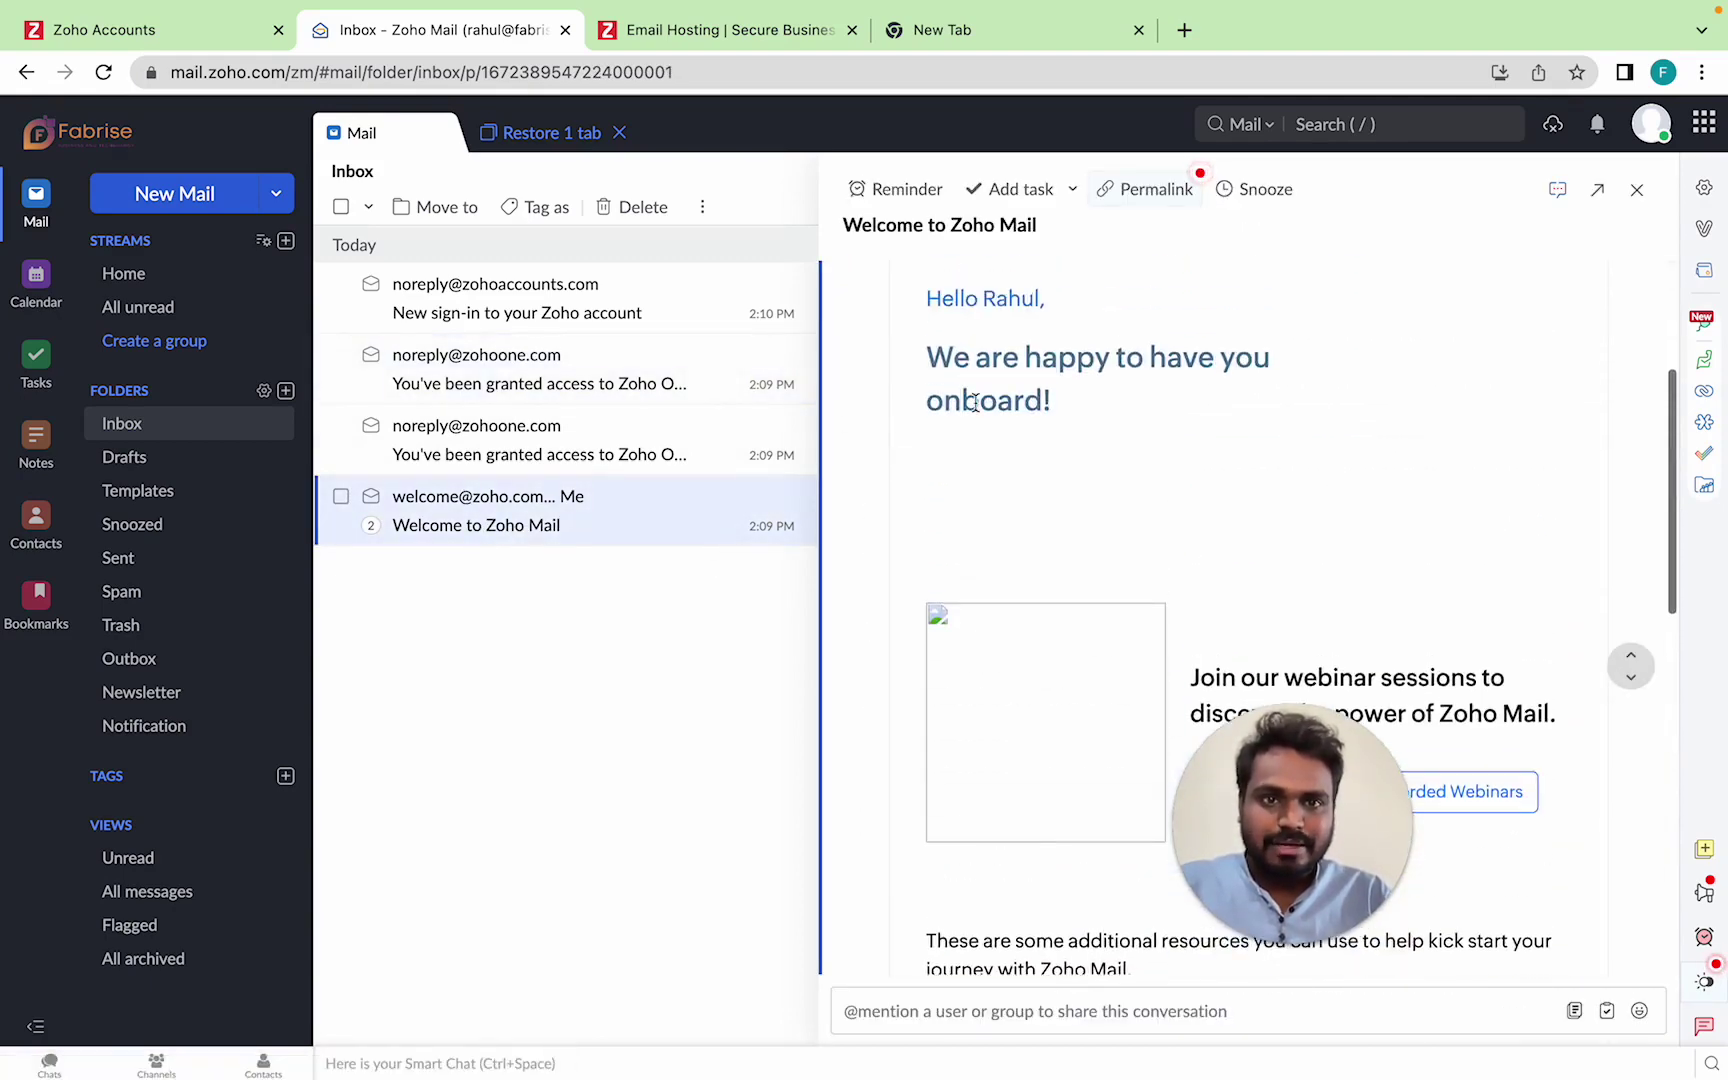
{"action": "scroll", "coordinate": [972, 402], "scroll_direction": "up", "scroll_amount": 3}
- Display the welcome email's blocked external images and view its illustrations
{"action": "left_click", "coordinate": [900, 412]}
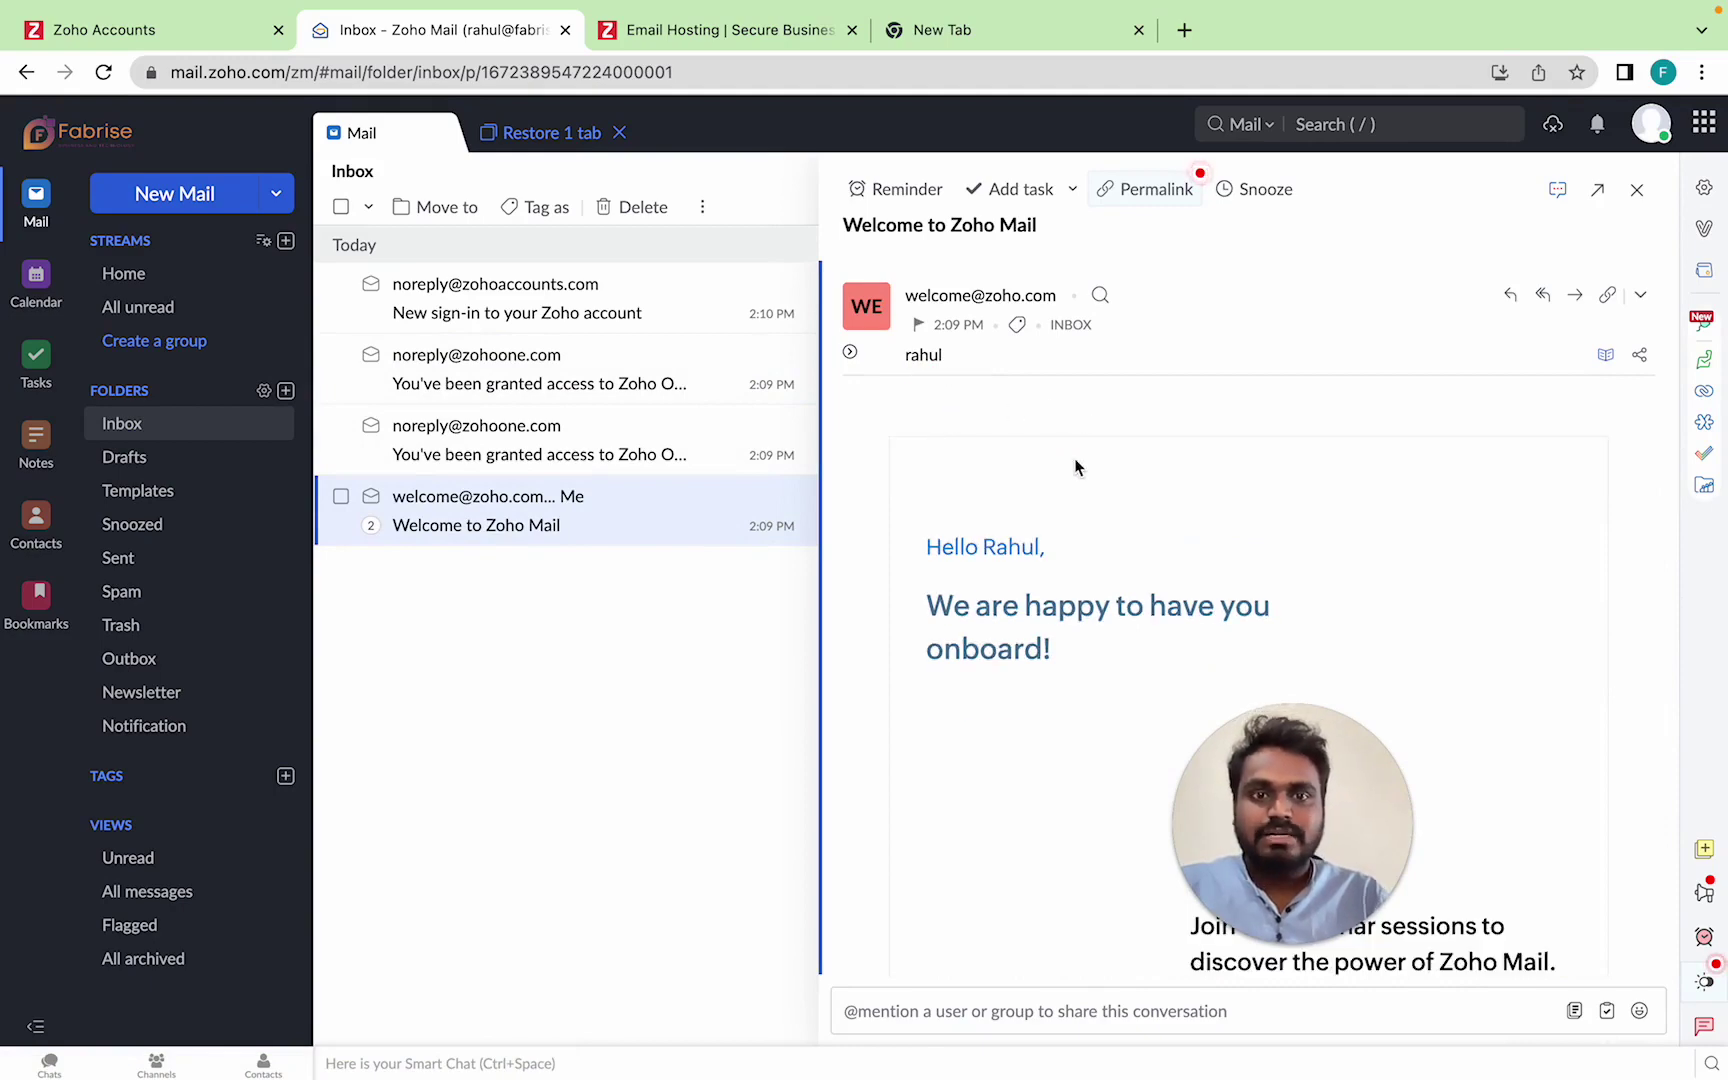
{"action": "scroll", "coordinate": [1081, 646], "scroll_direction": "down", "scroll_amount": 5}
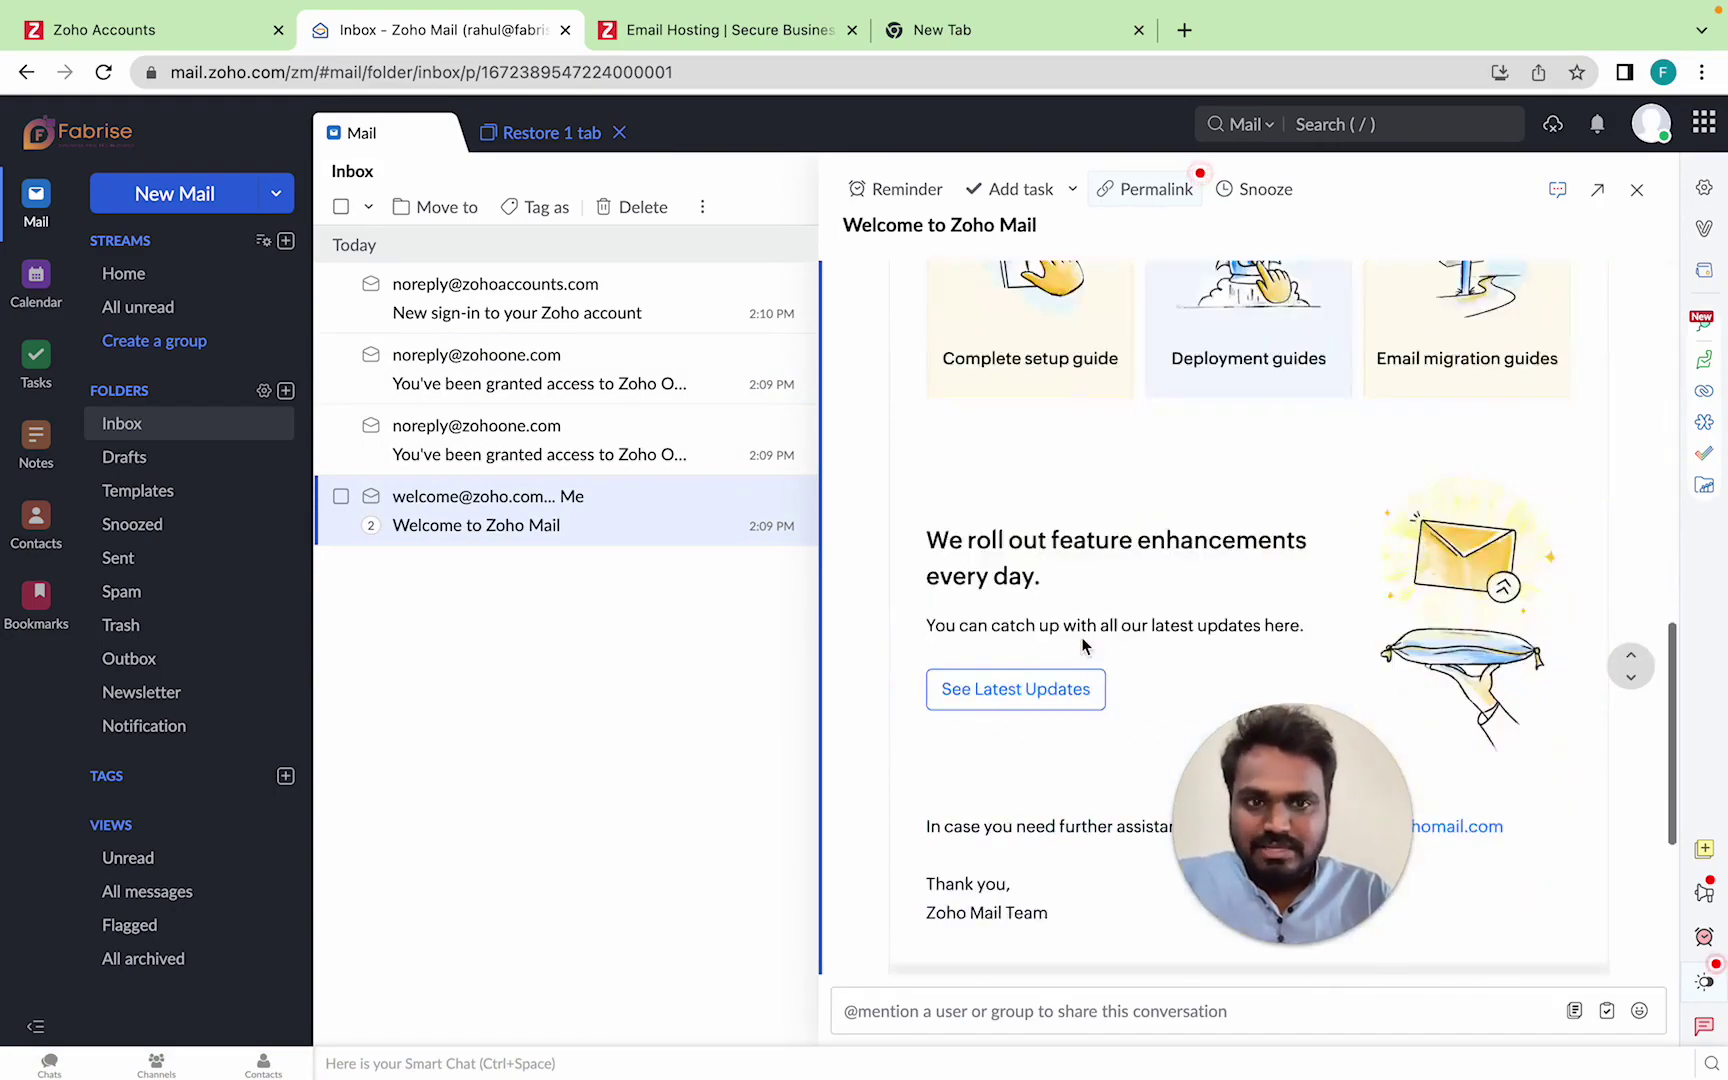
{"action": "scroll", "coordinate": [1081, 645], "scroll_direction": "up", "scroll_amount": 10}
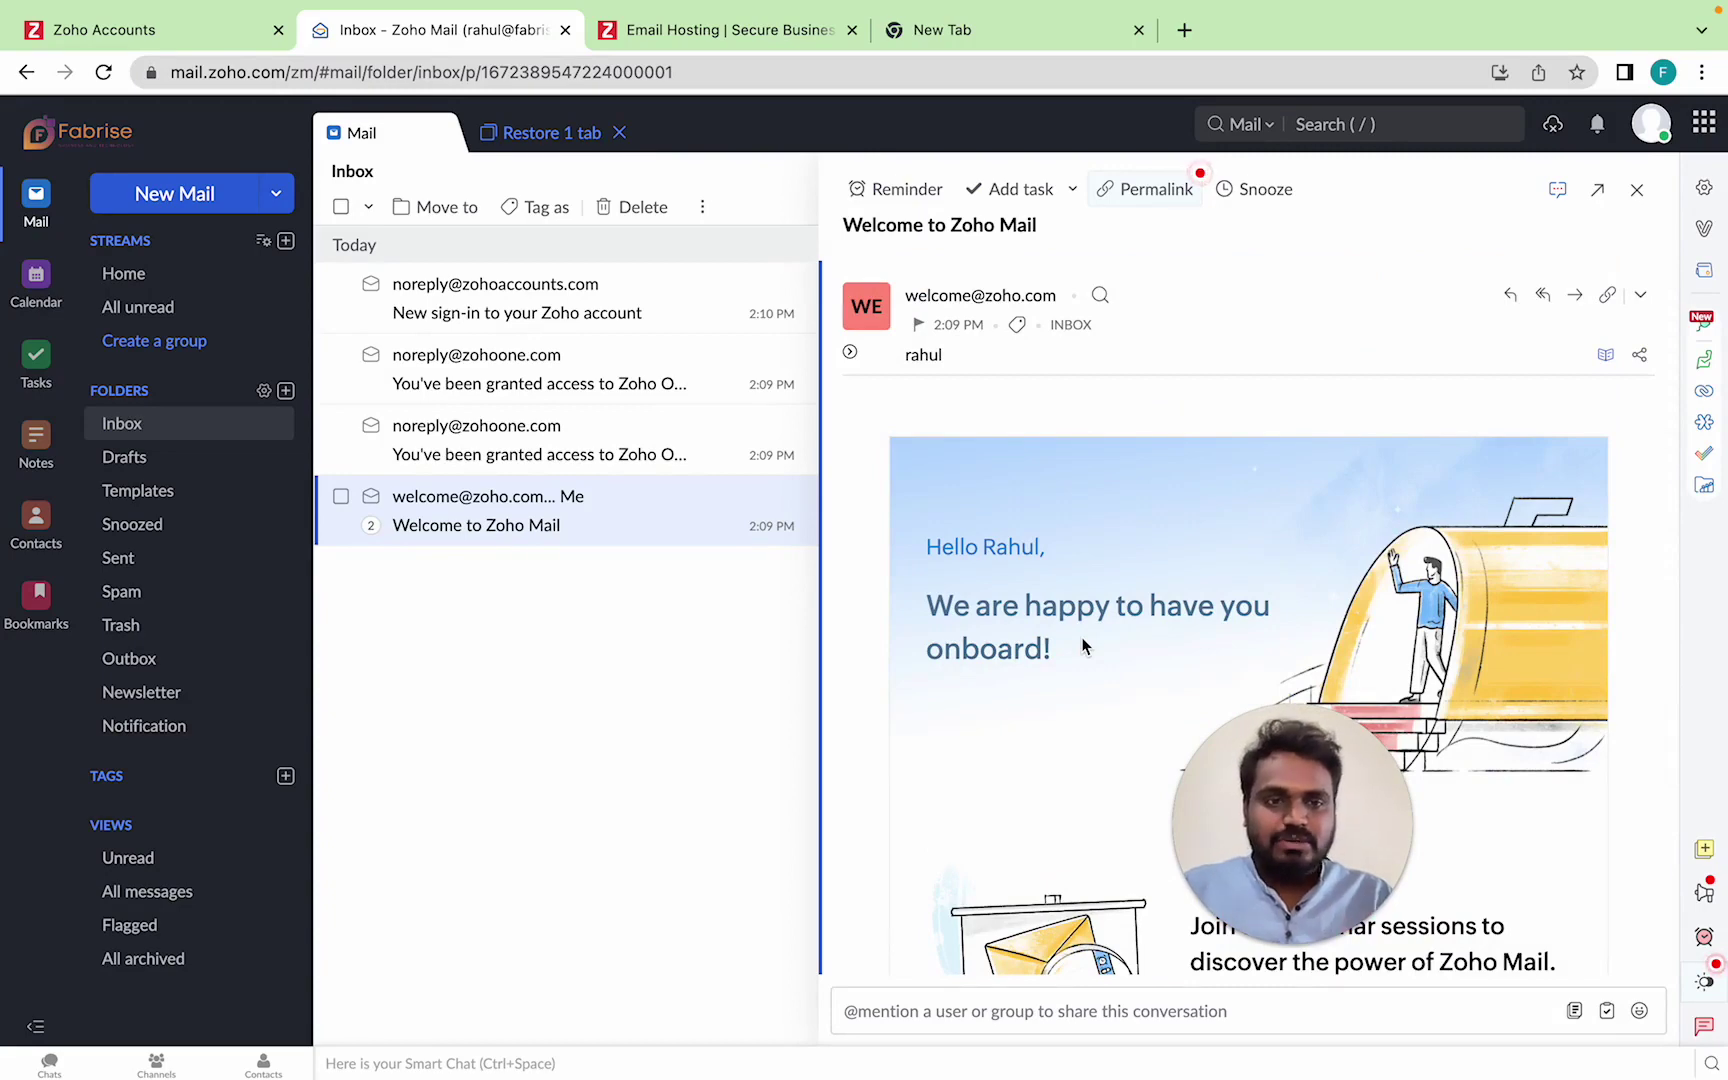
- Set Load external images to Always under Mail View Options, then close settings
{"action": "left_click", "coordinate": [1705, 192]}
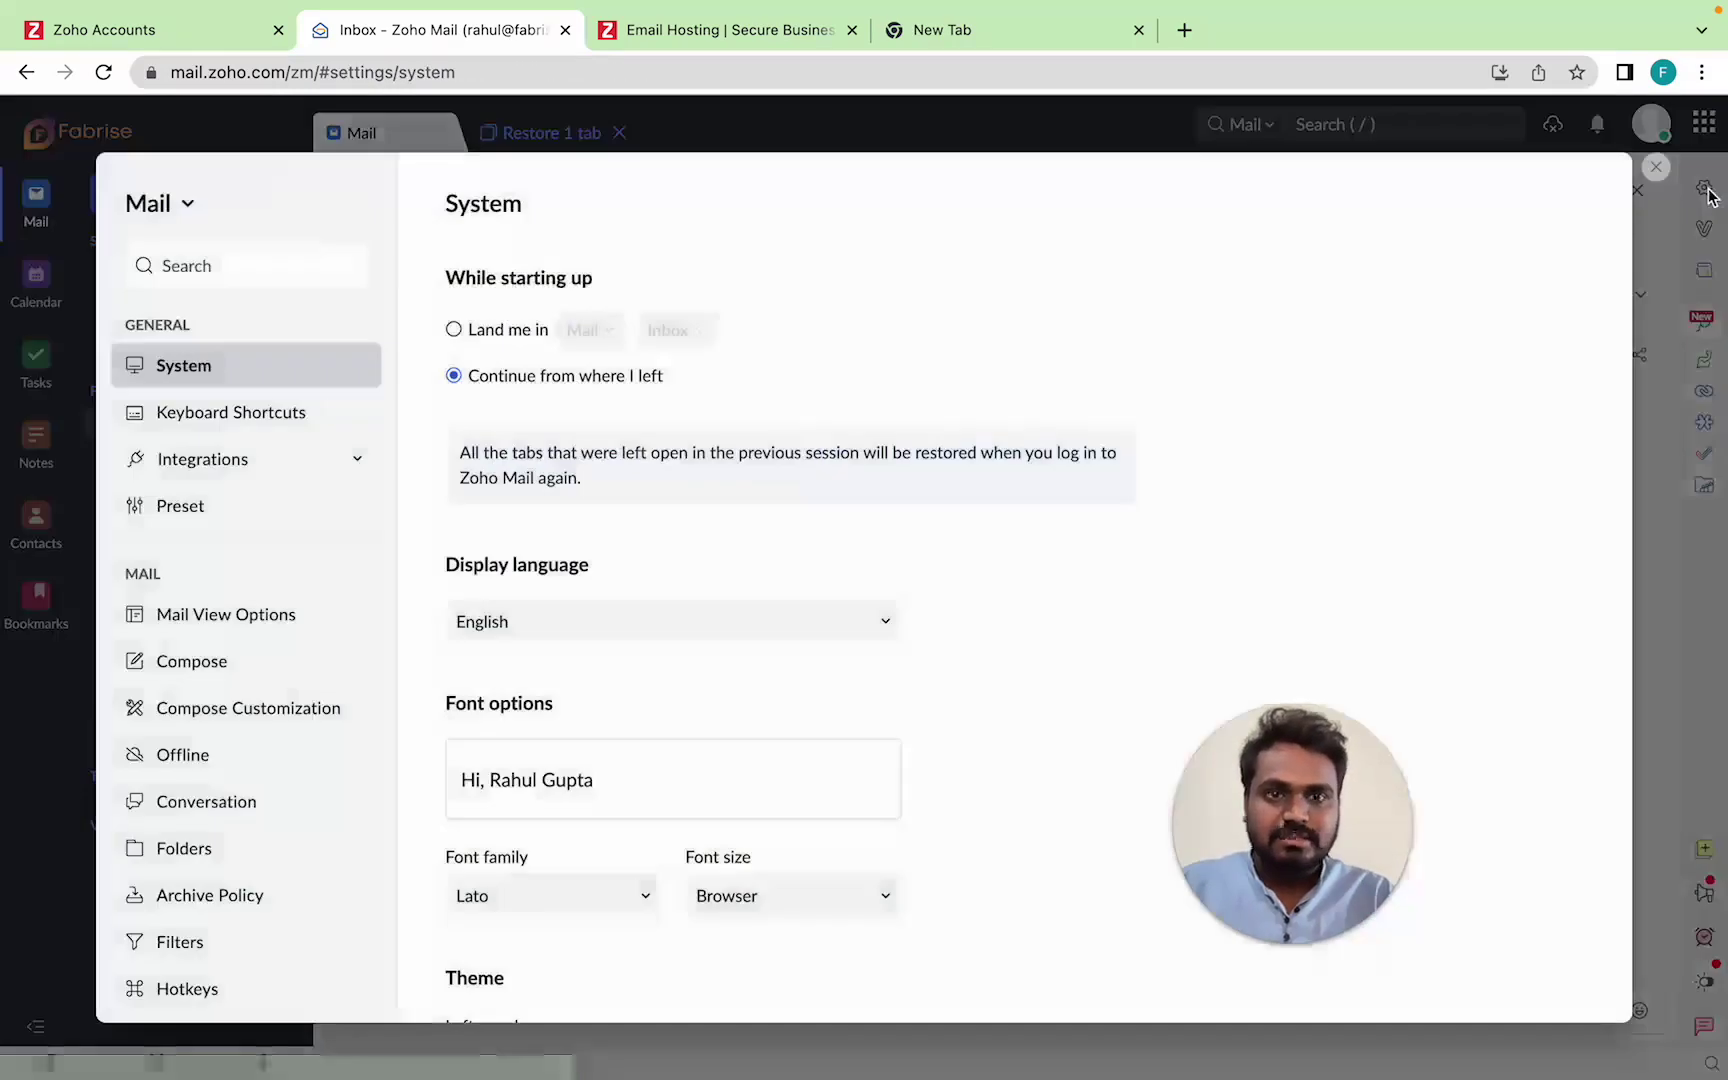
{"action": "left_click", "coordinate": [212, 618]}
{"action": "scroll", "coordinate": [672, 610], "scroll_direction": "down", "scroll_amount": 1}
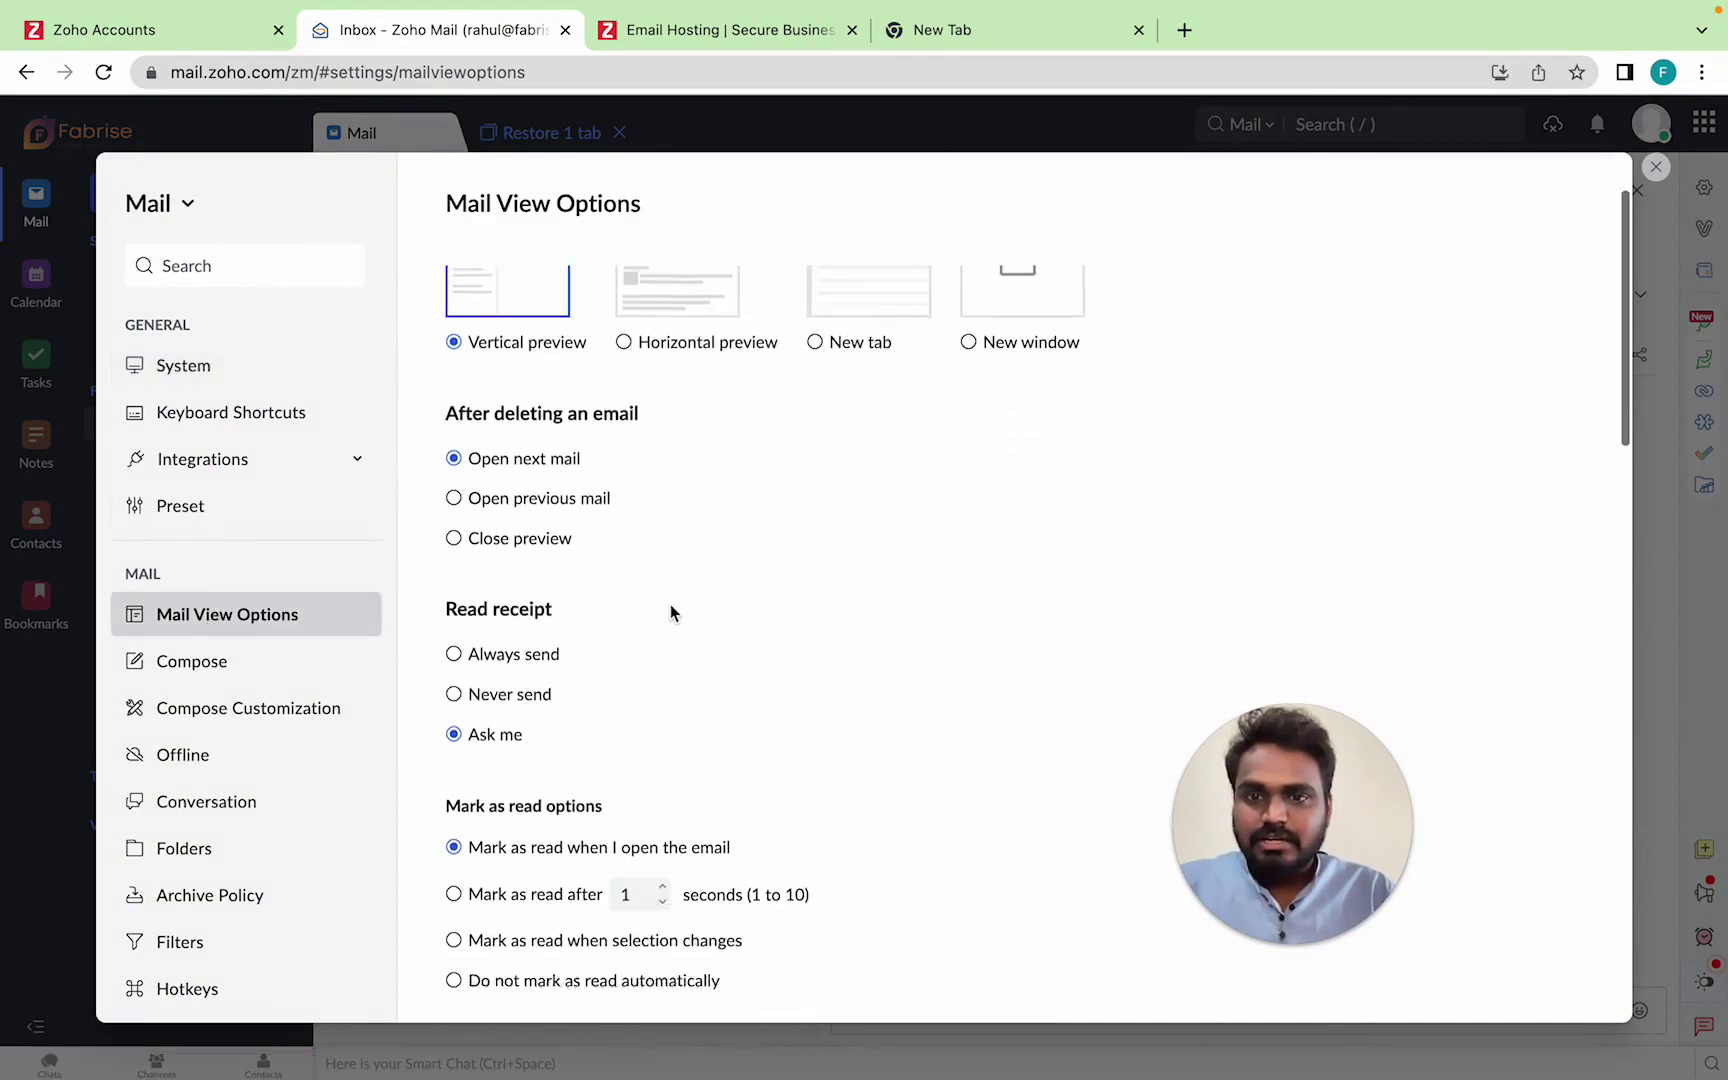
{"action": "scroll", "coordinate": [671, 610], "scroll_direction": "down", "scroll_amount": 1}
{"action": "scroll", "coordinate": [672, 611], "scroll_direction": "down", "scroll_amount": 2}
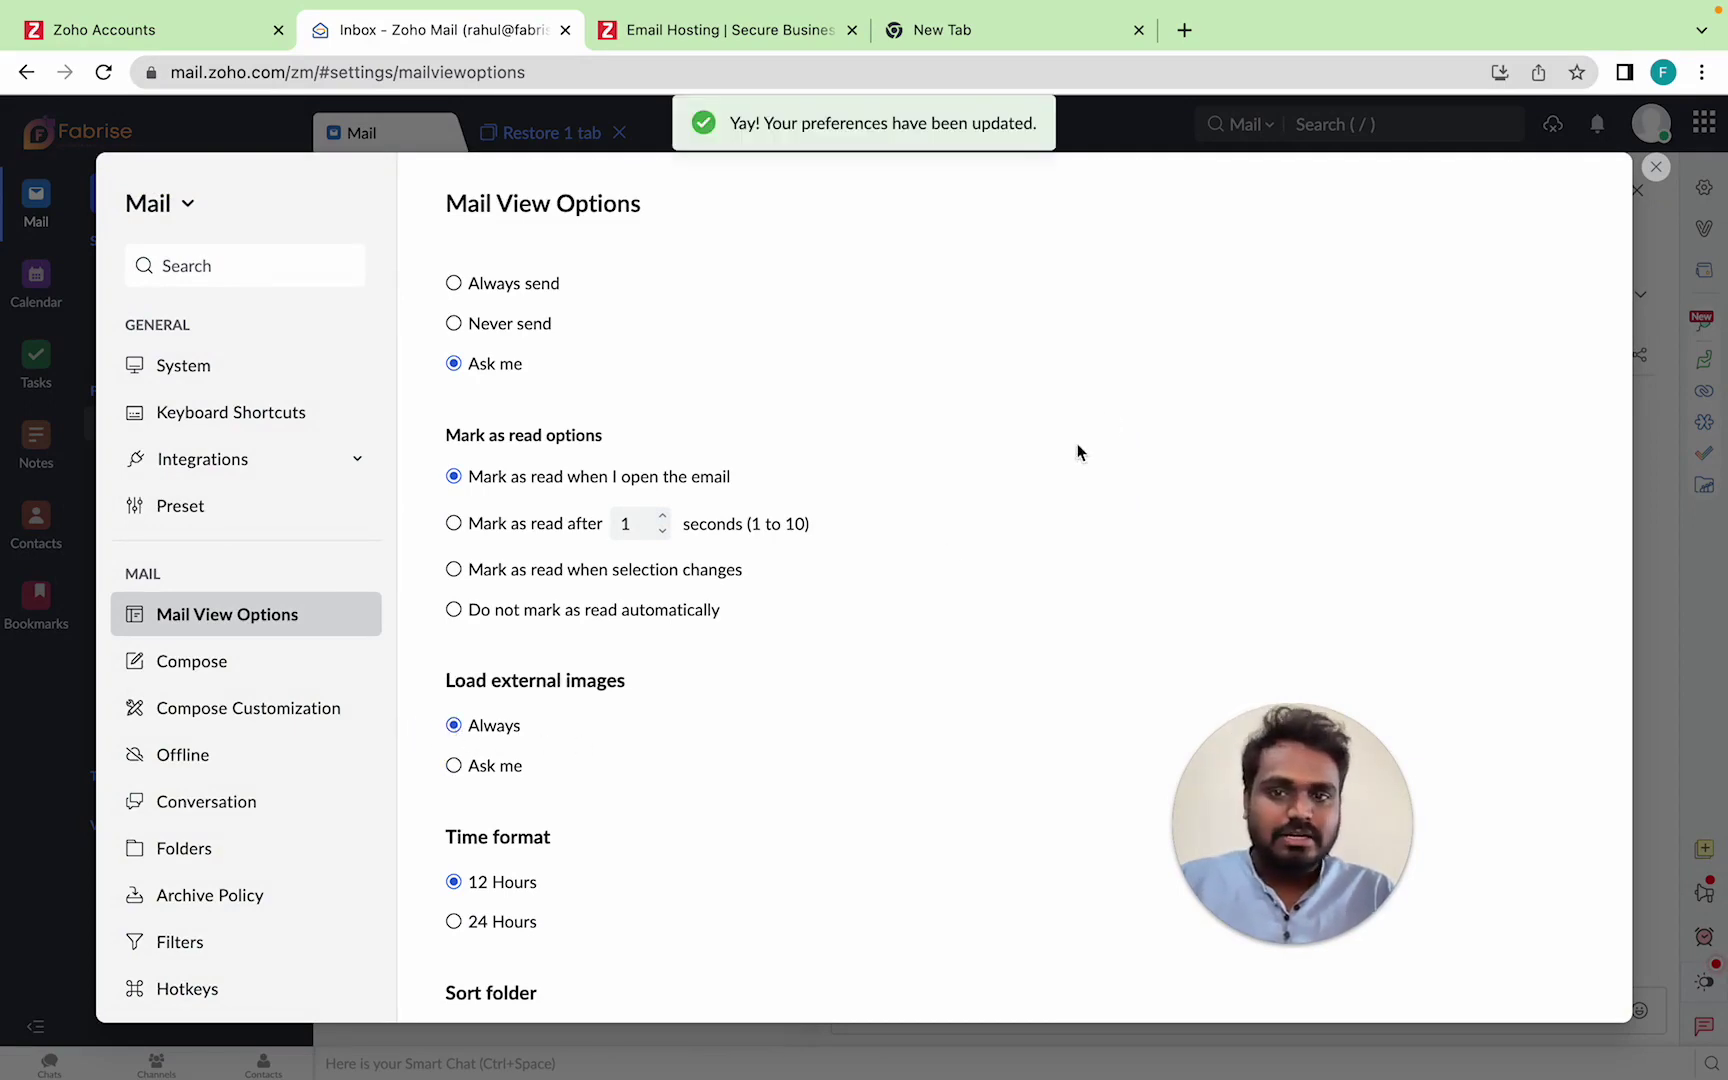
{"action": "left_click", "coordinate": [1657, 170]}
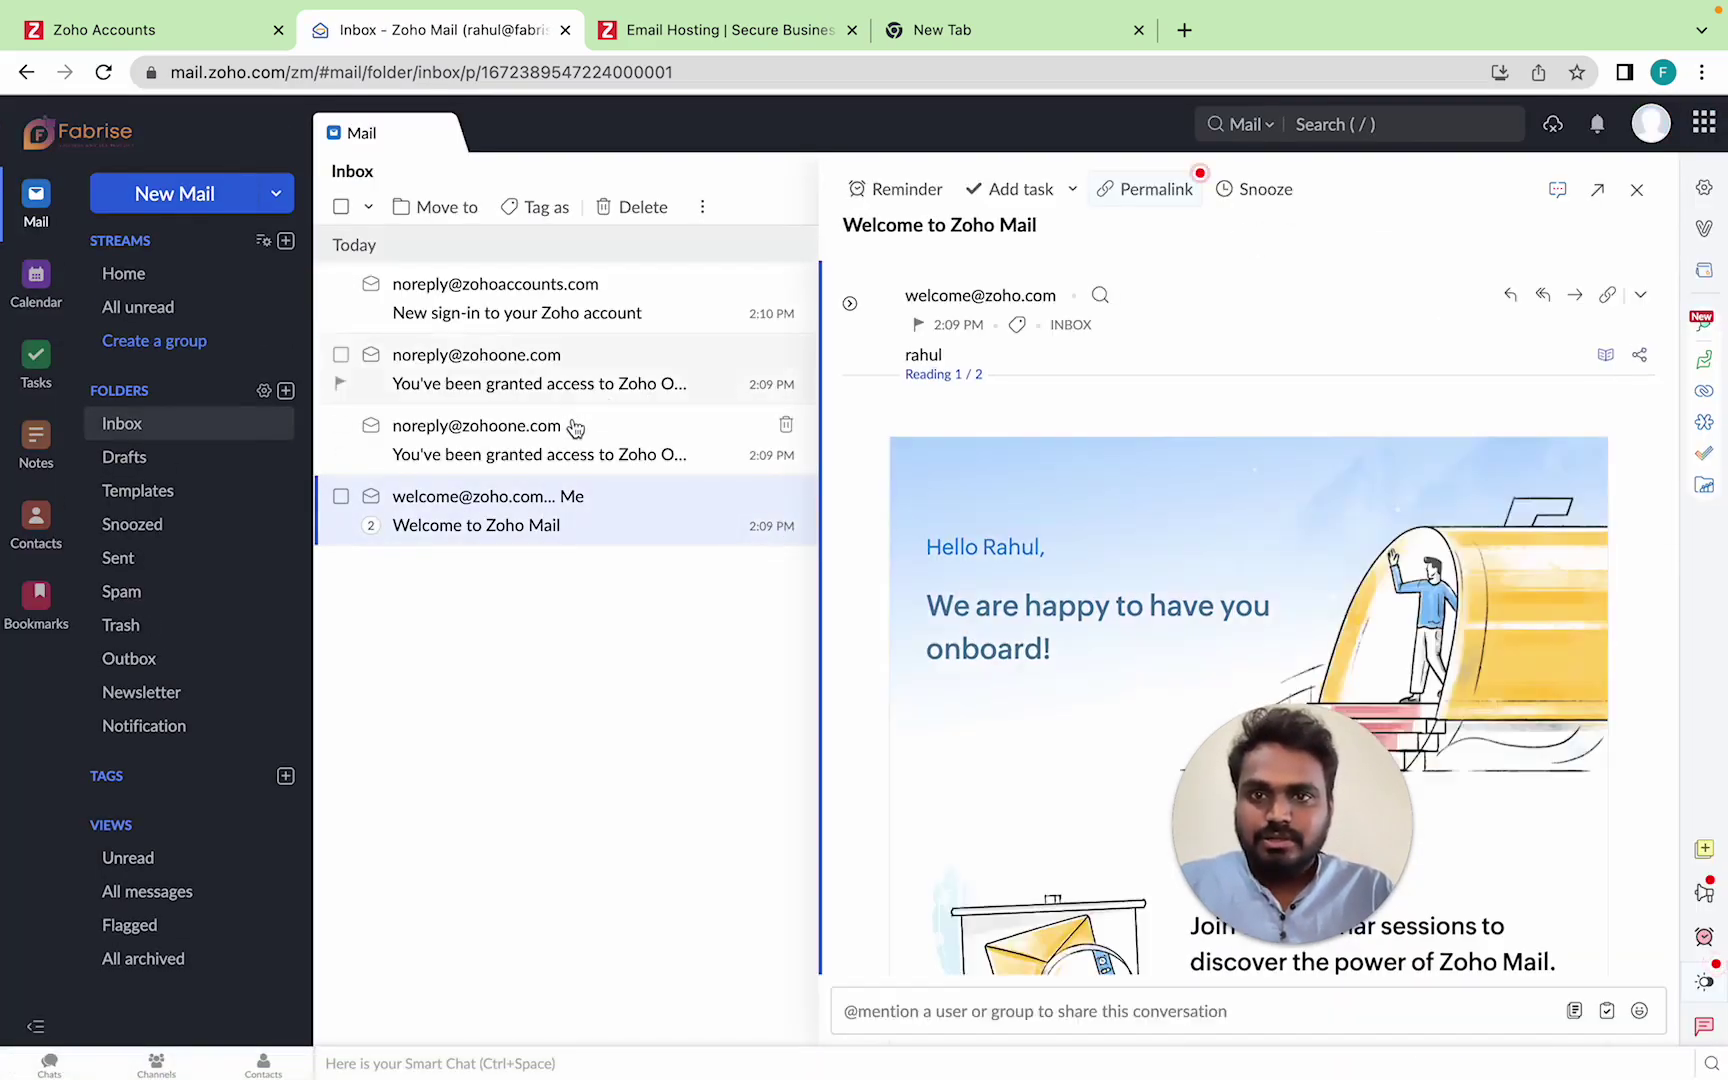
- Open the Zoho One email and other inbox emails, then reopen the welcome email to confirm its images load
{"action": "left_click", "coordinate": [592, 448]}
{"action": "left_click", "coordinate": [618, 392]}
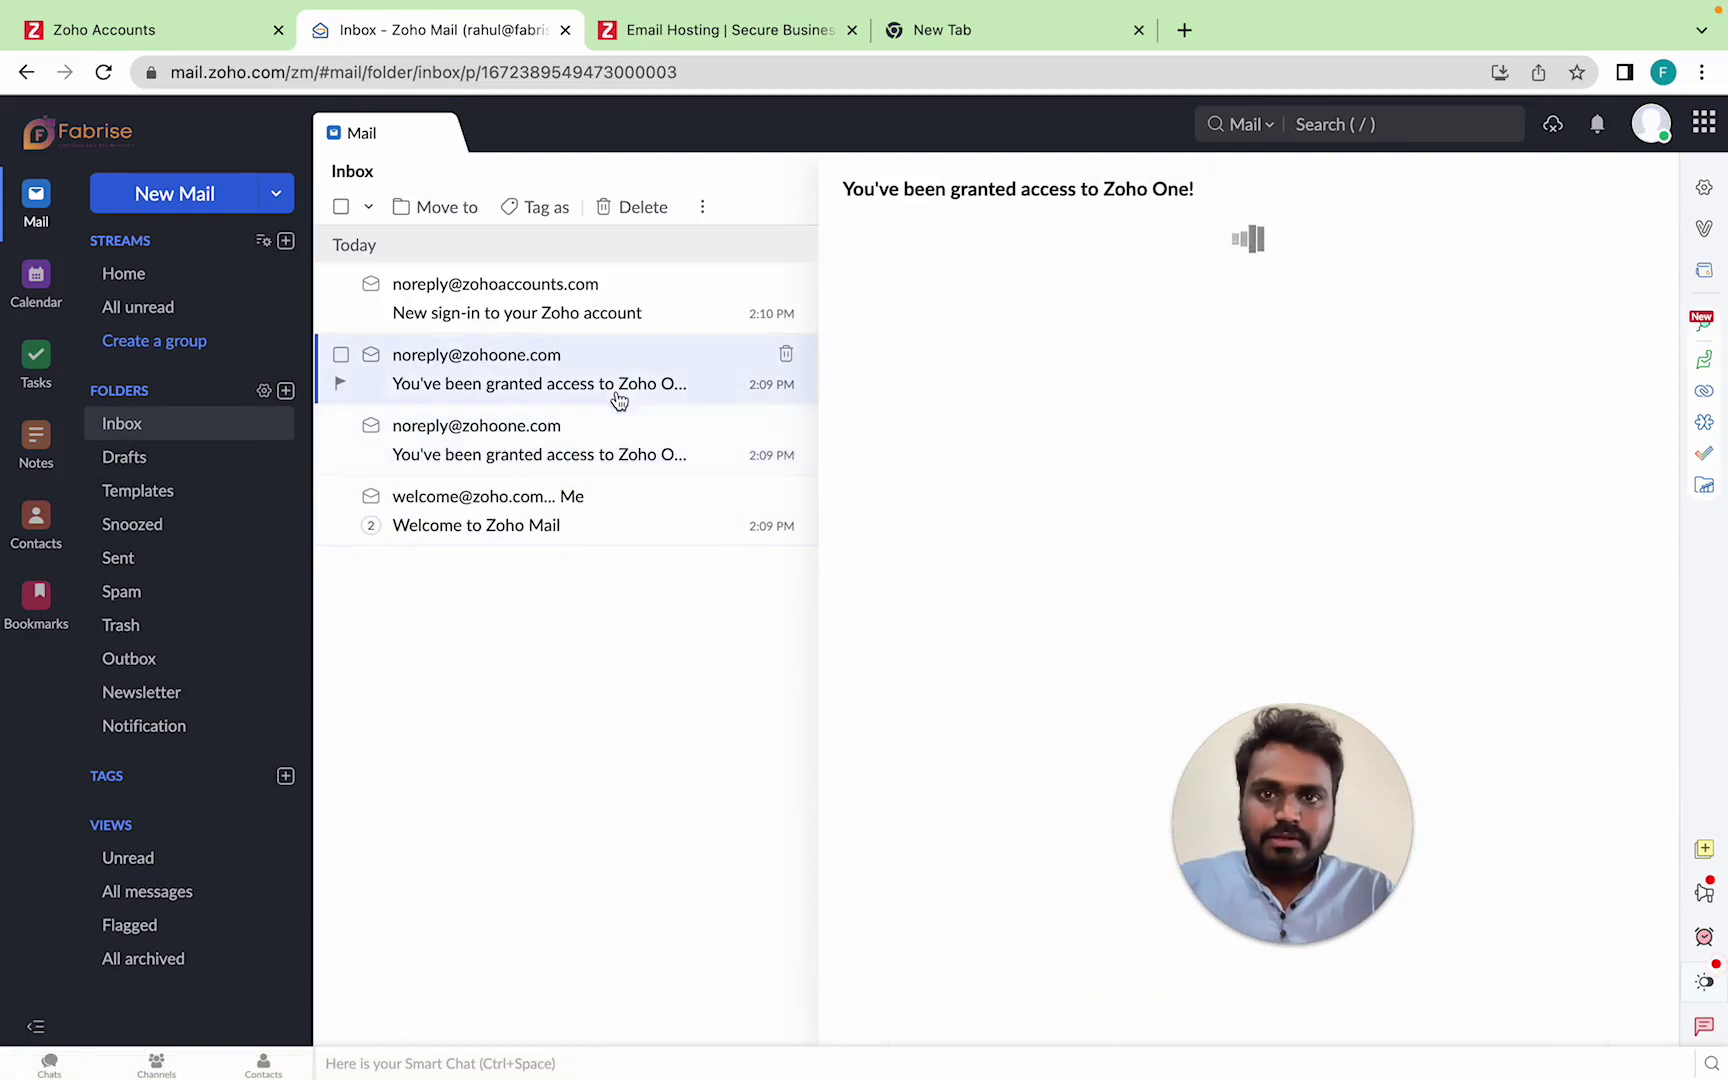
{"action": "left_click", "coordinate": [625, 321]}
{"action": "left_click", "coordinate": [578, 497]}
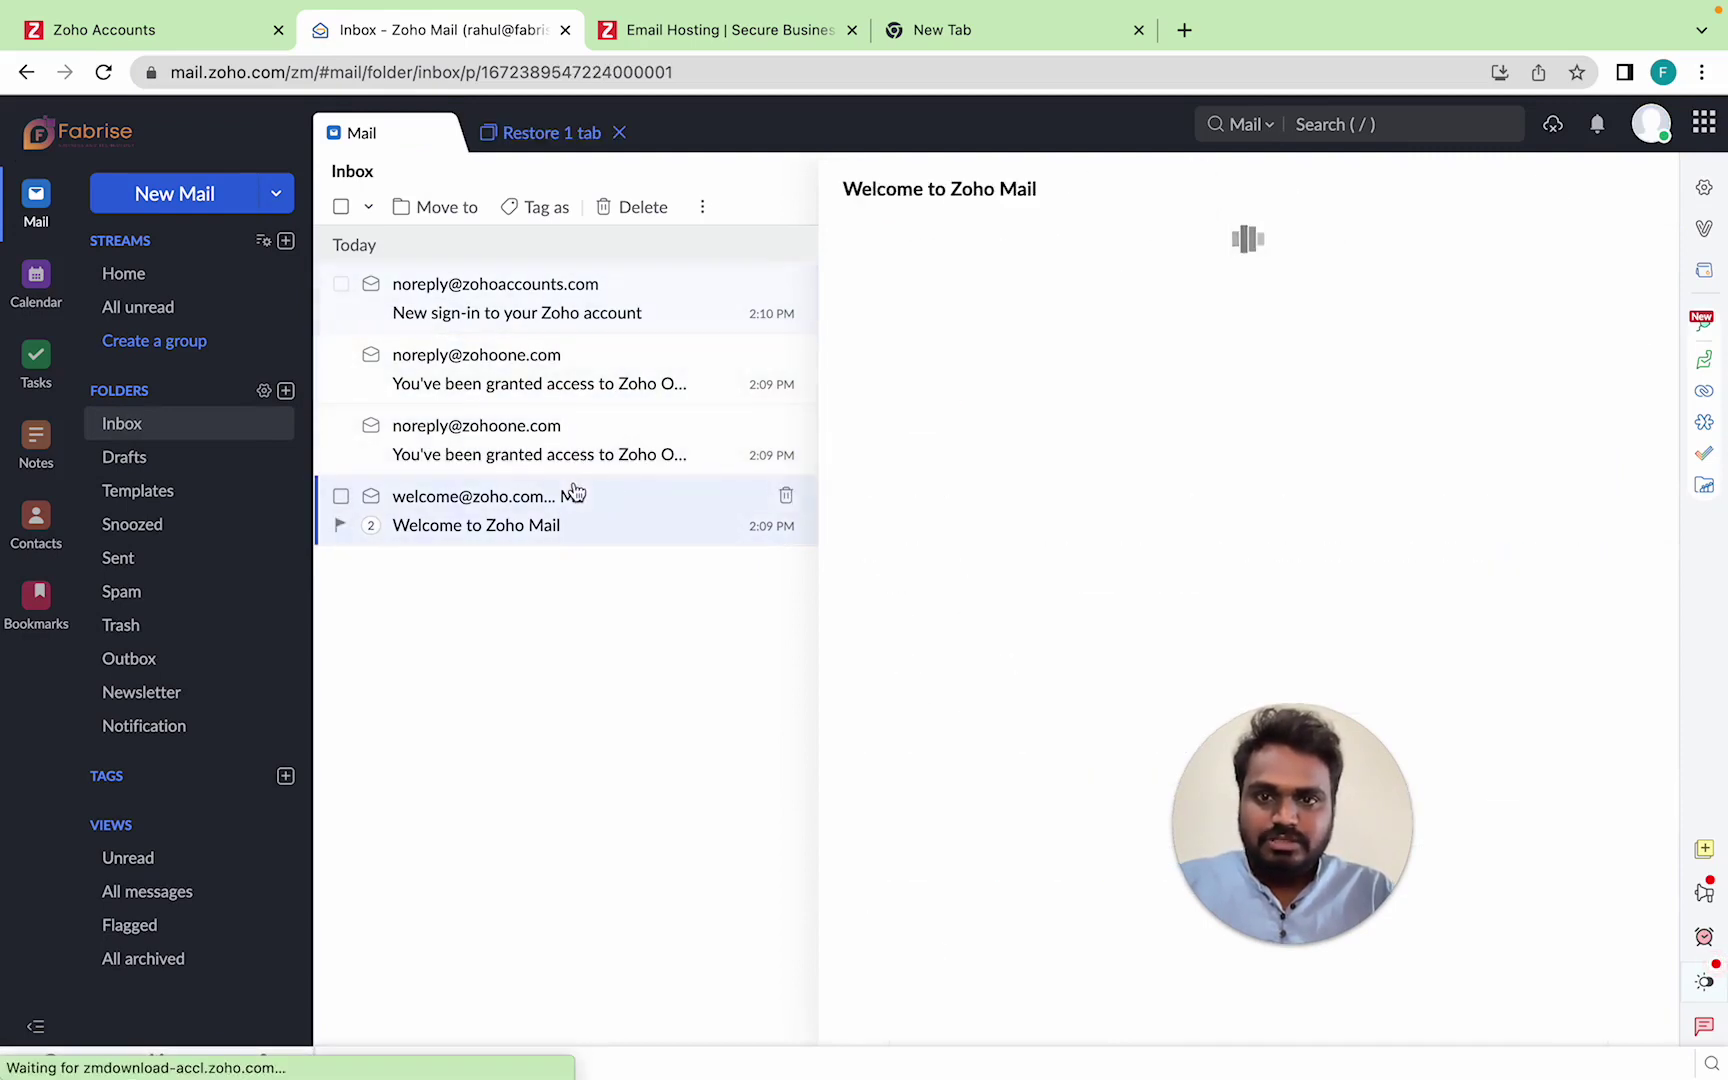
{"action": "scroll", "coordinate": [994, 778], "scroll_direction": "down", "scroll_amount": 4}
{"action": "scroll", "coordinate": [995, 778], "scroll_direction": "up", "scroll_amount": 4}
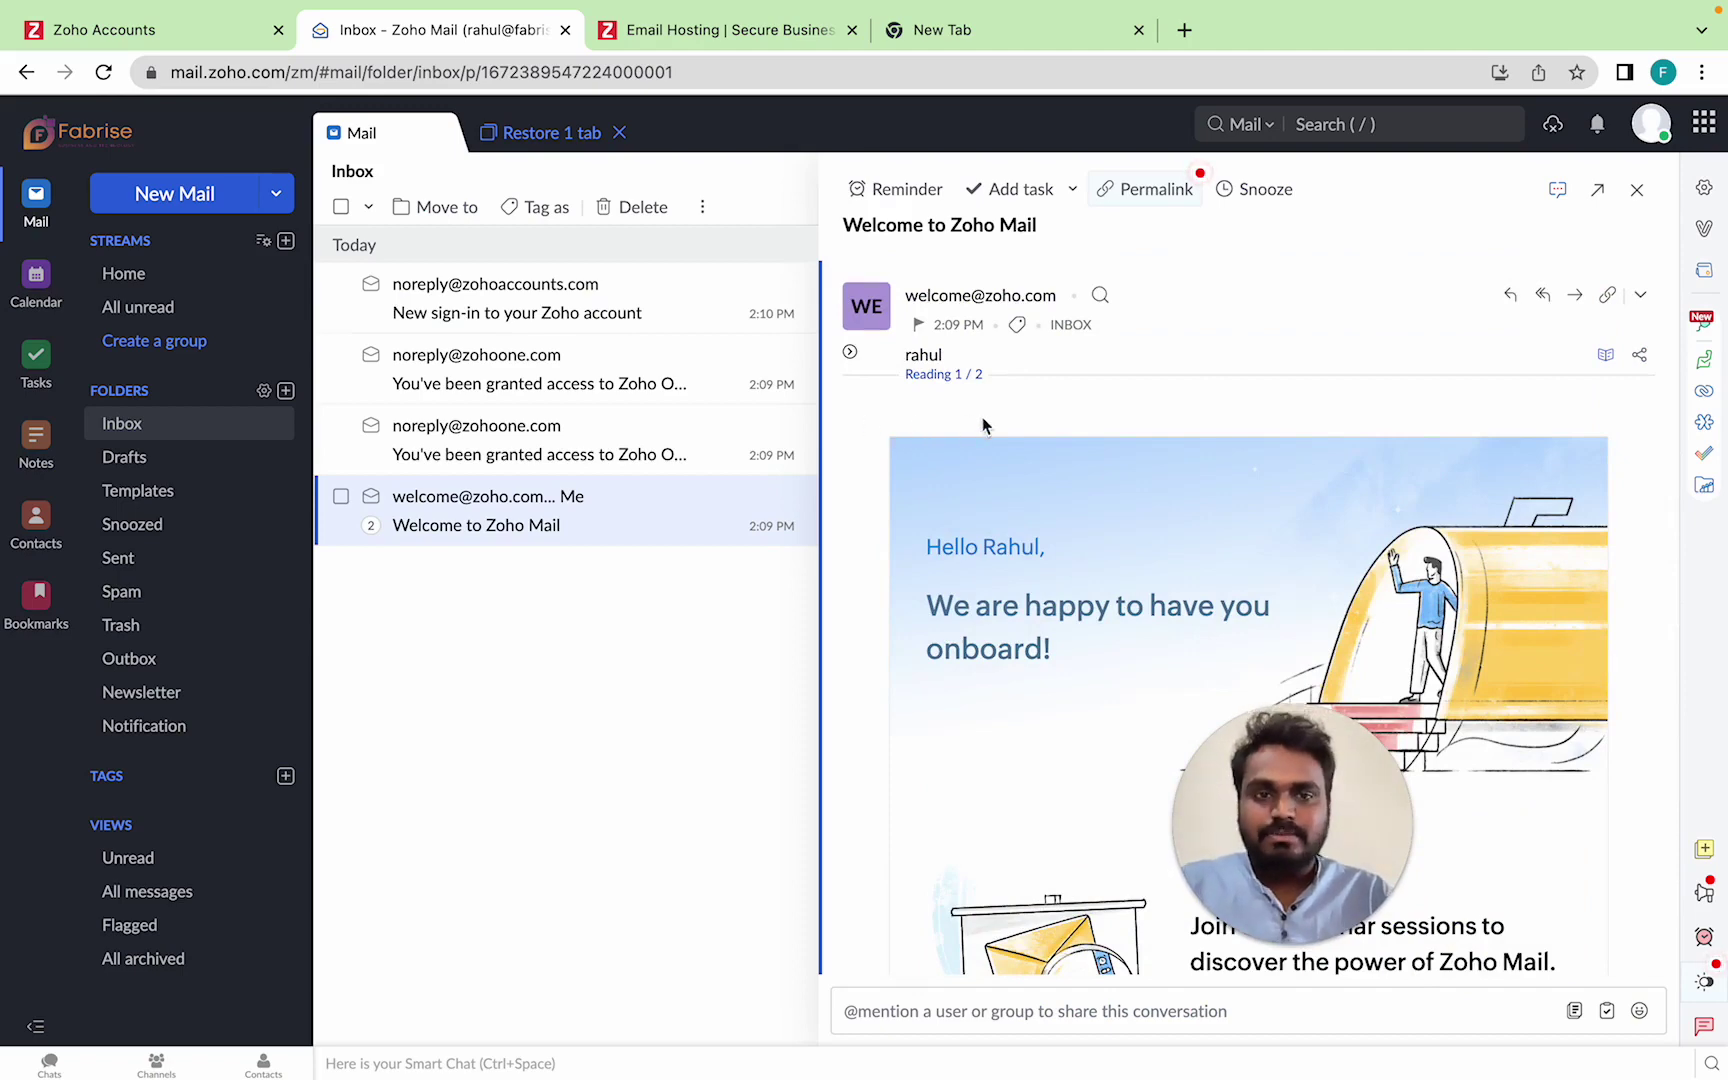
{"action": "scroll", "coordinate": [912, 582], "scroll_direction": "down", "scroll_amount": 4}
{"action": "scroll", "coordinate": [912, 582], "scroll_direction": "up", "scroll_amount": 4}
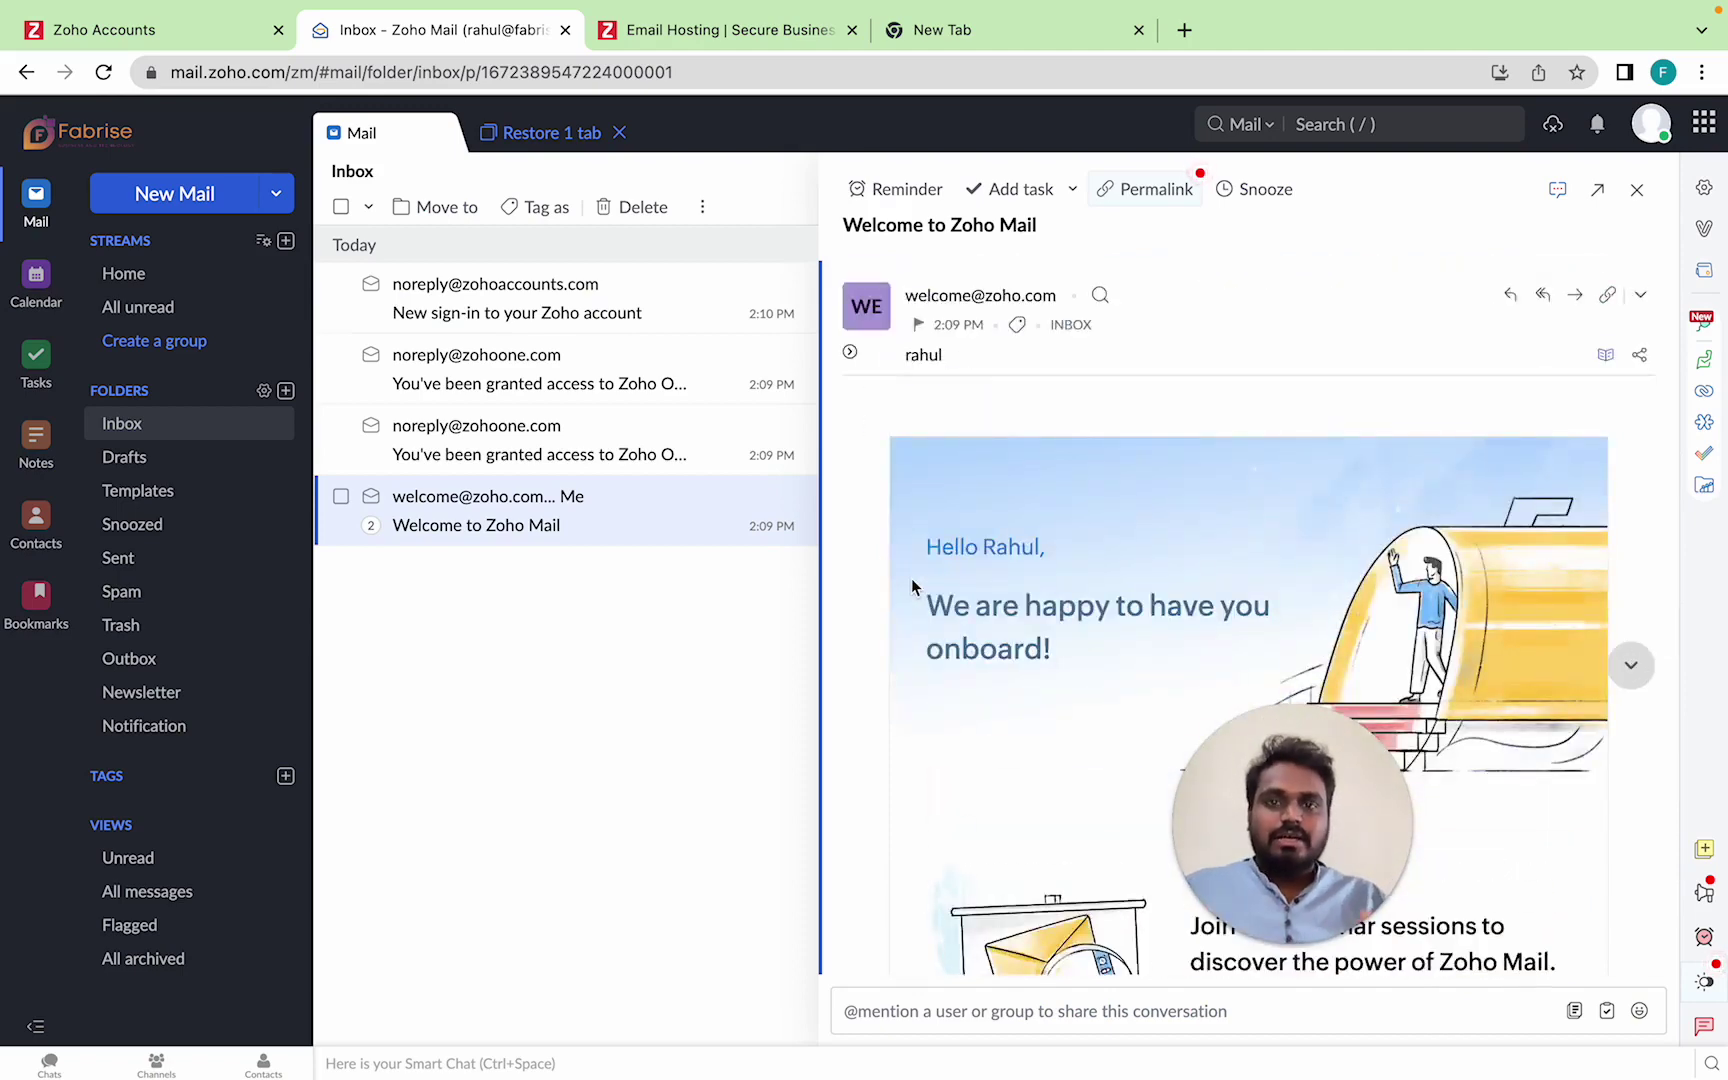